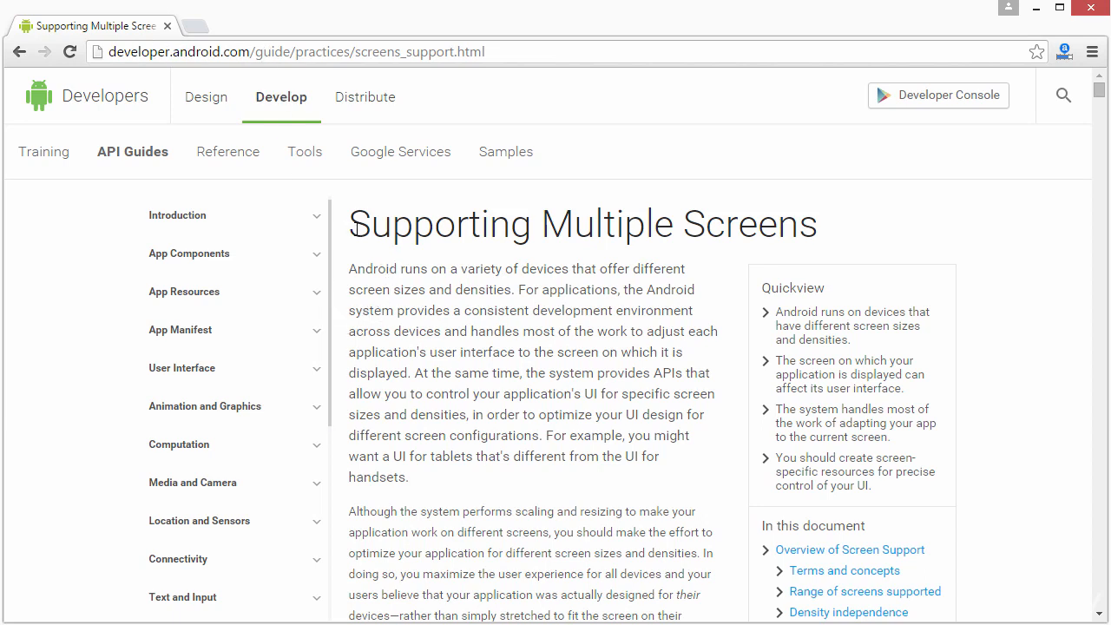
Examine the "Supporting Multiple Screens" guide from its title down to the definition of density-independent pixel (dp).
left_click_drag(356, 231, 832, 224)
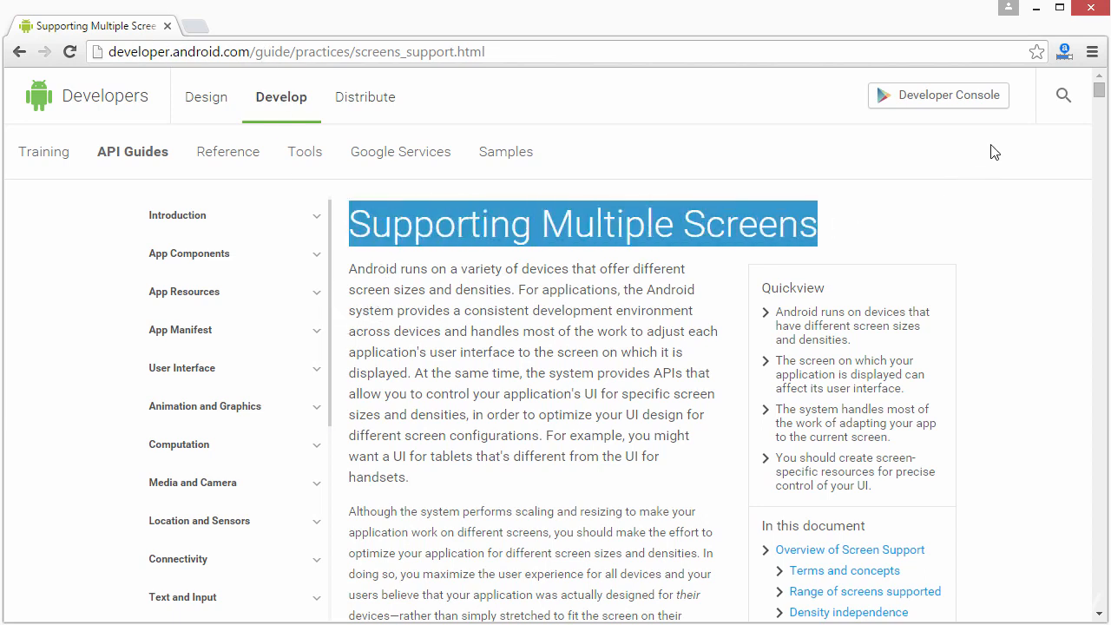
left_click(1064, 95)
left_click(597, 238)
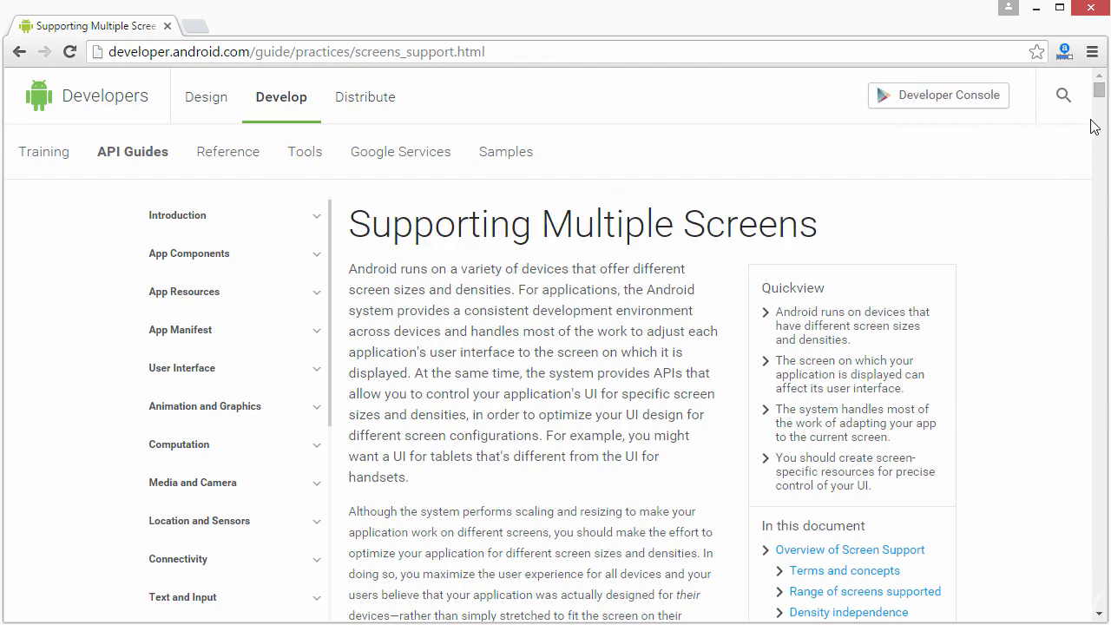
left_click_drag(1099, 92, 1099, 134)
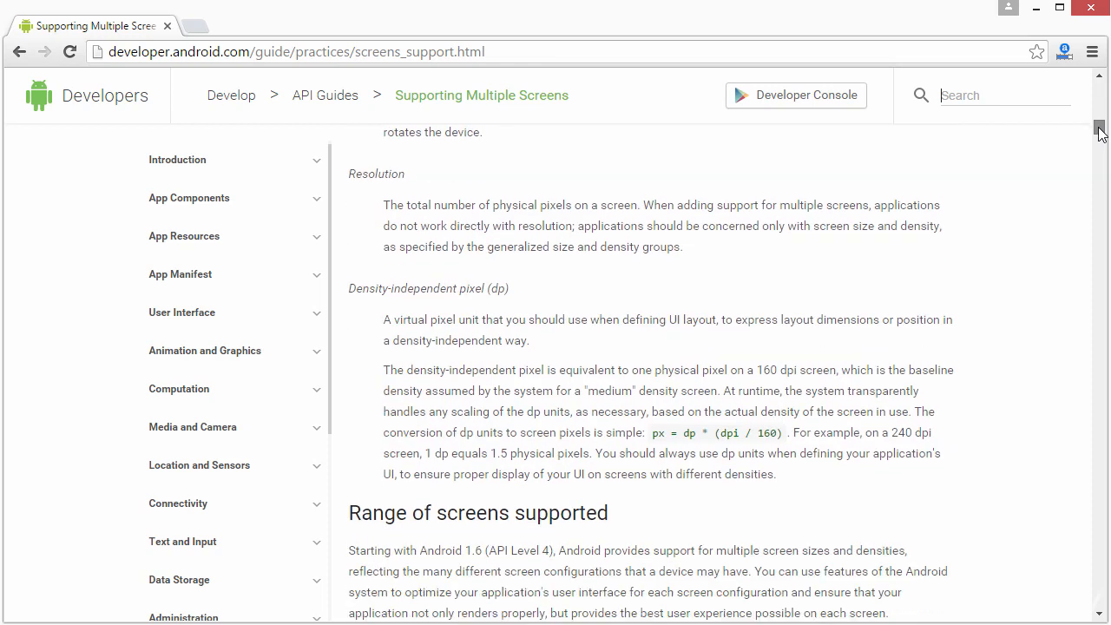
left_click_drag(352, 288, 447, 289)
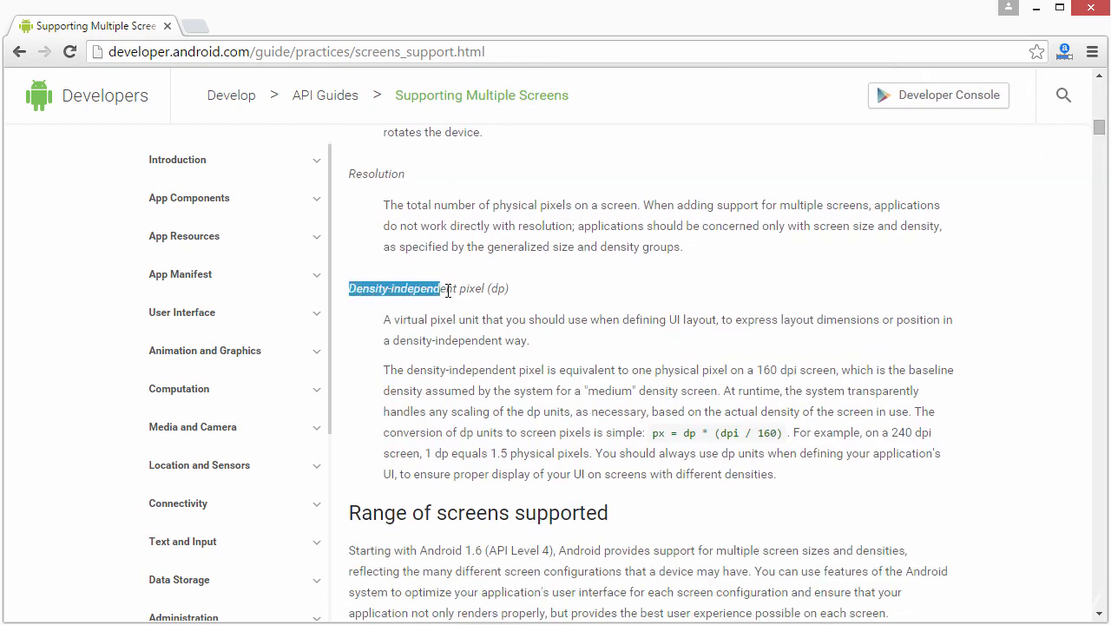
double_click(472, 289)
double_click(497, 289)
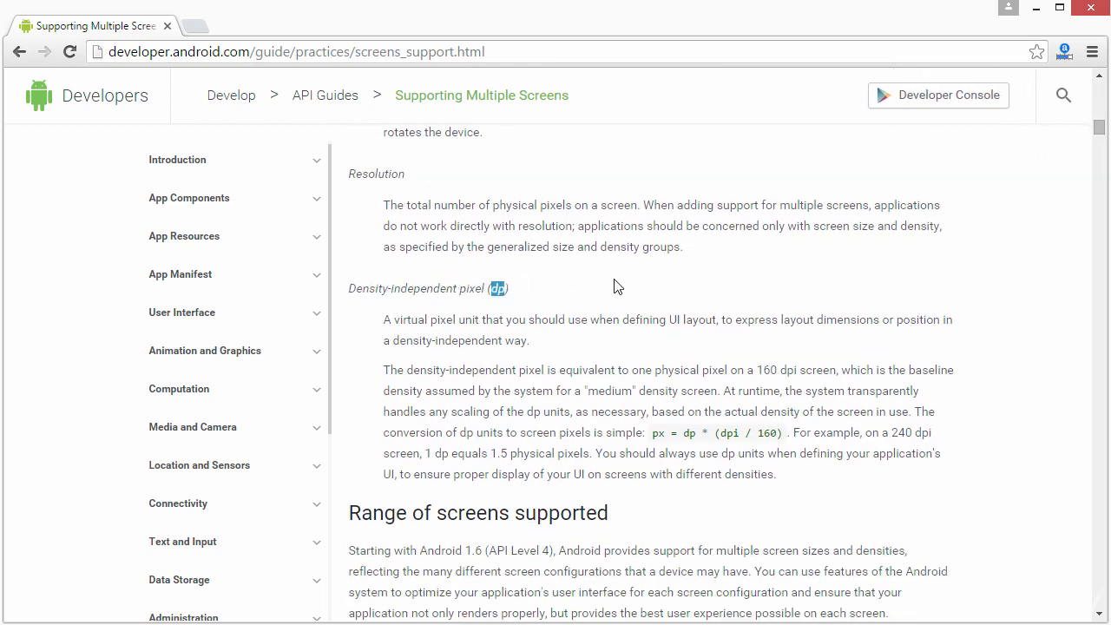
left_click(620, 285)
Find the list of six generalized densities in the guide and examine the ldpi and mdpi entries.
left_click_drag(1097, 135, 1100, 156)
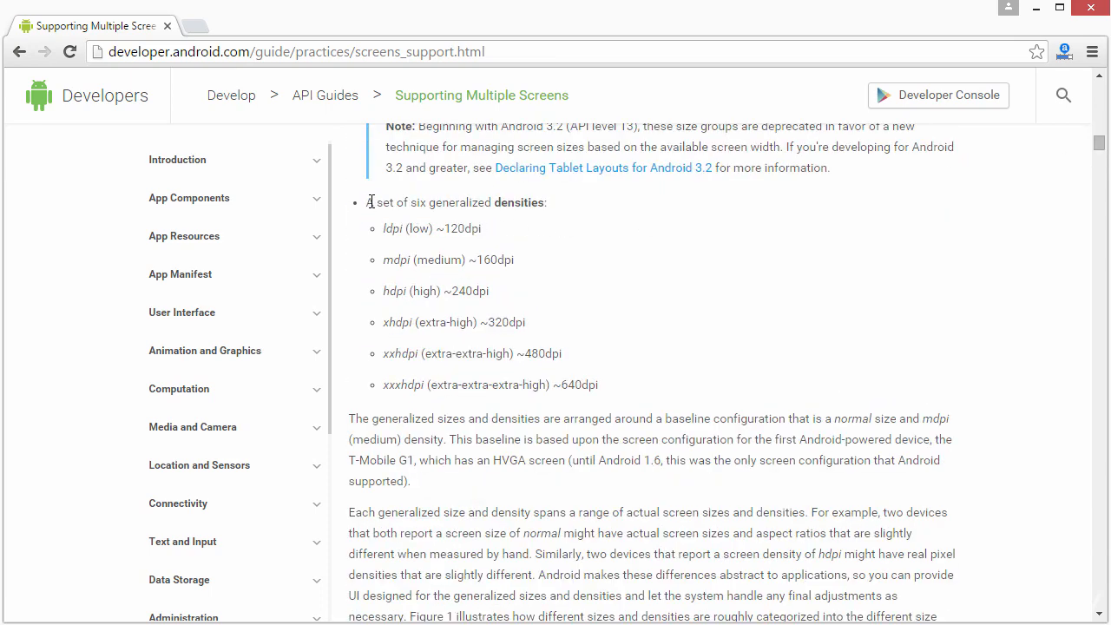
left_click_drag(426, 209, 581, 322)
left_click(605, 333)
left_click_drag(385, 261, 409, 260)
double_click(396, 228)
double_click(394, 260)
double_click(396, 322)
left_click(398, 353)
left_click_drag(385, 263, 381, 228)
left_click(460, 226)
left_click(388, 228)
left_click_drag(385, 261, 520, 266)
left_click(523, 260)
Examine the higher density entries in the list, from hdpi through xhdpi and xxhdpi to xxxhdpi.
double_click(395, 292)
left_click(438, 296)
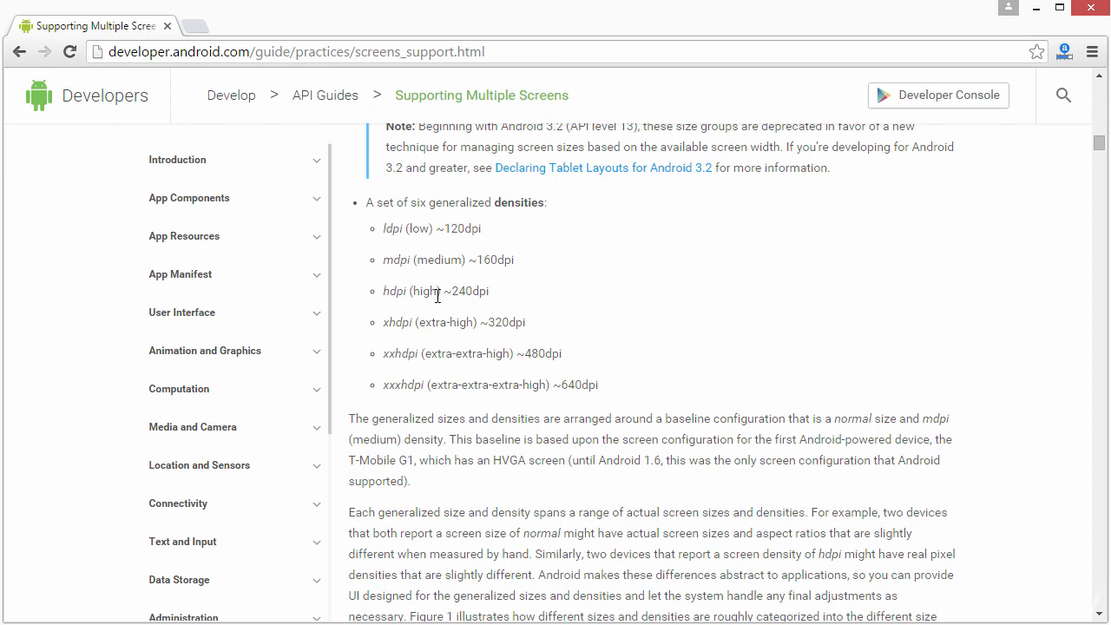
double_click(392, 292)
left_click(399, 324)
double_click(398, 323)
double_click(404, 354)
left_click(410, 380)
double_click(406, 385)
left_click(392, 398)
left_click_drag(384, 385, 424, 386)
double_click(424, 385)
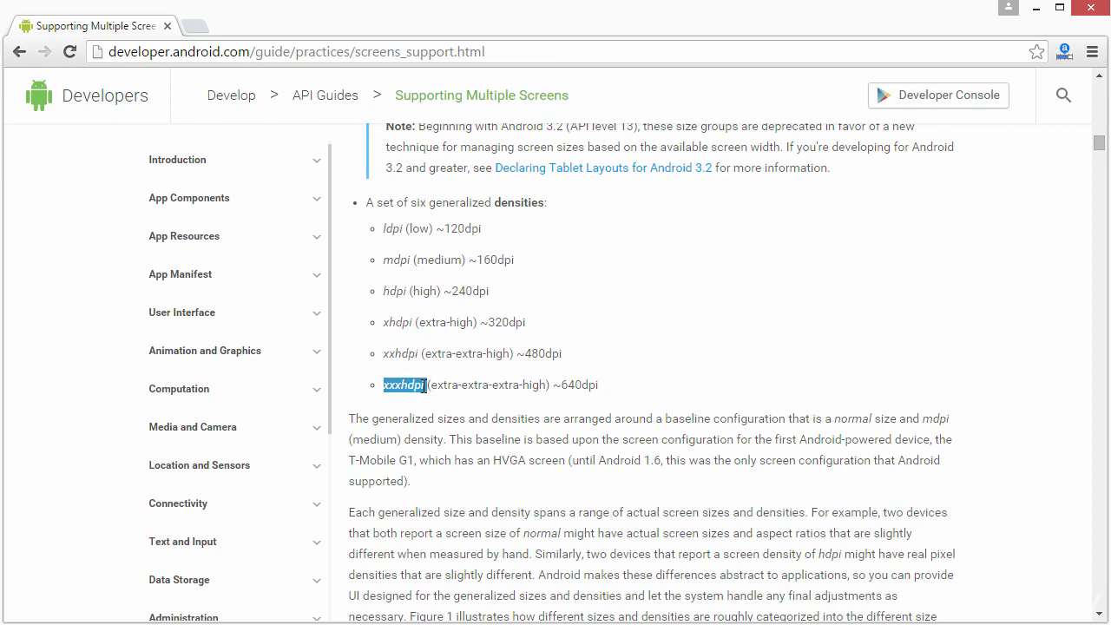
left_click(394, 258)
scroll(715, 293, "down", 3)
scroll(714, 286, "up", 3)
left_click_drag(385, 387, 426, 387)
Switch to Photoshop and open 11_Begin from the BucketDrops Project's Photoshop folder, leaving the missing Roboto Light font unresolved.
left_click(1064, 94)
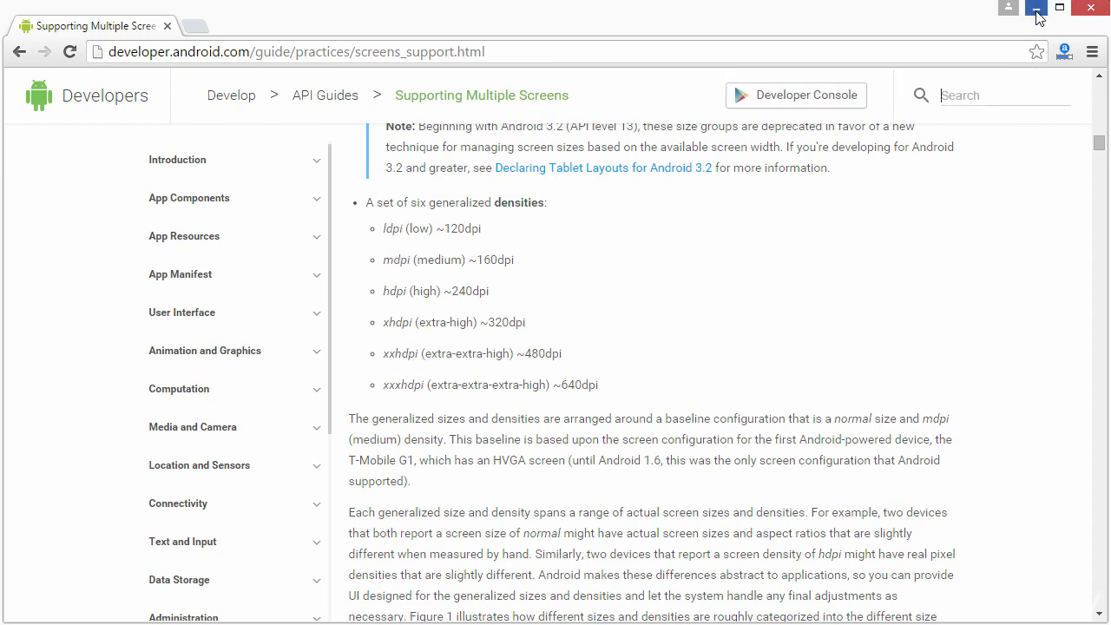
left_click(1036, 11)
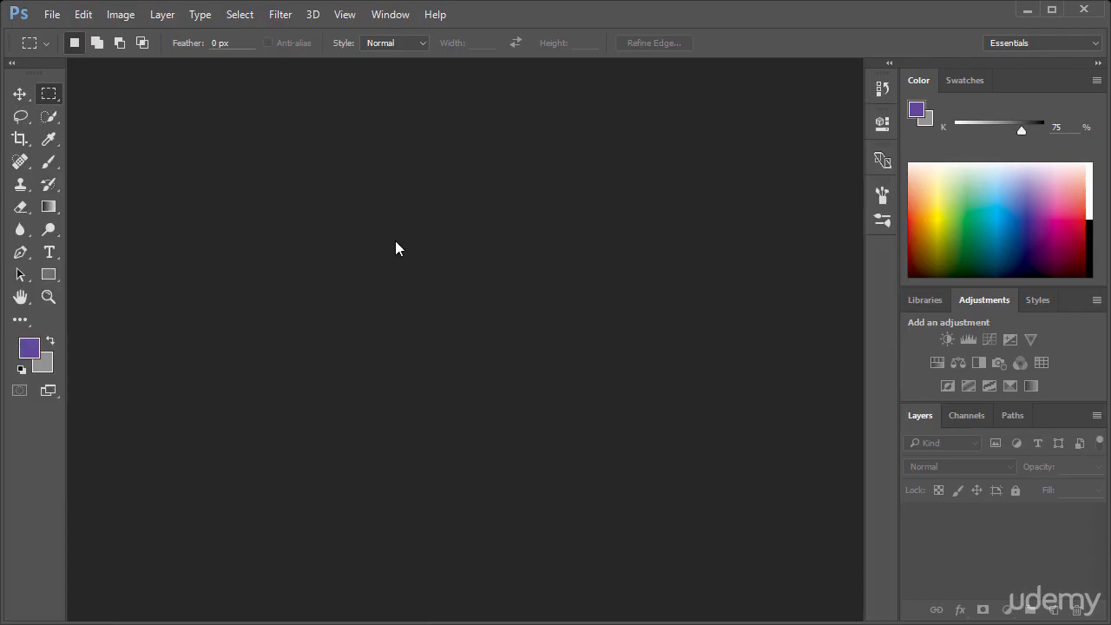
left_click(53, 15)
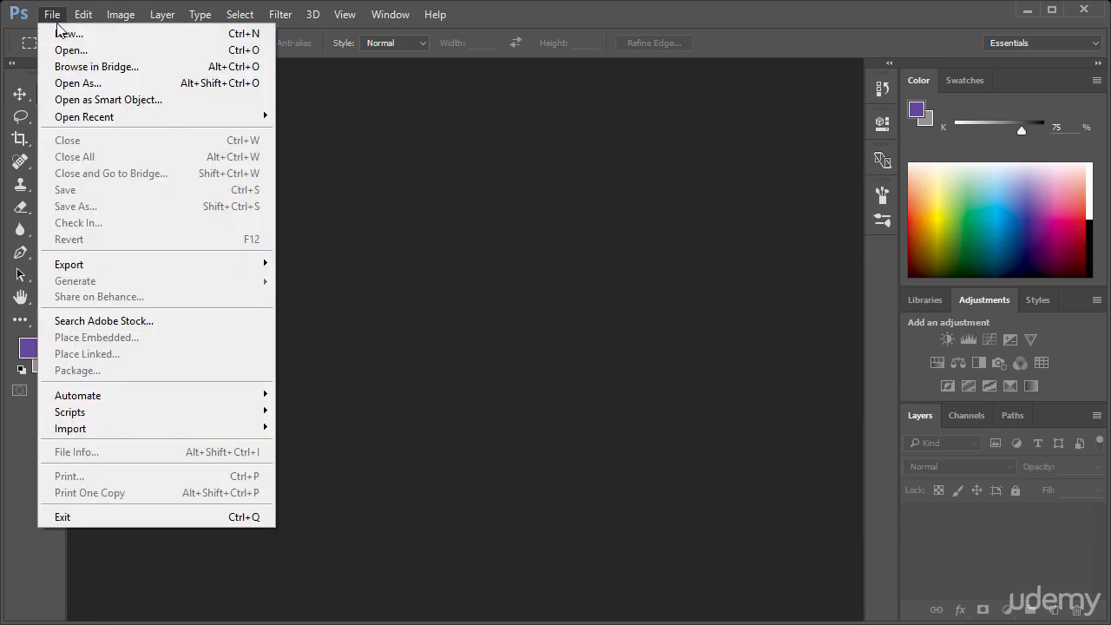
left_click(66, 47)
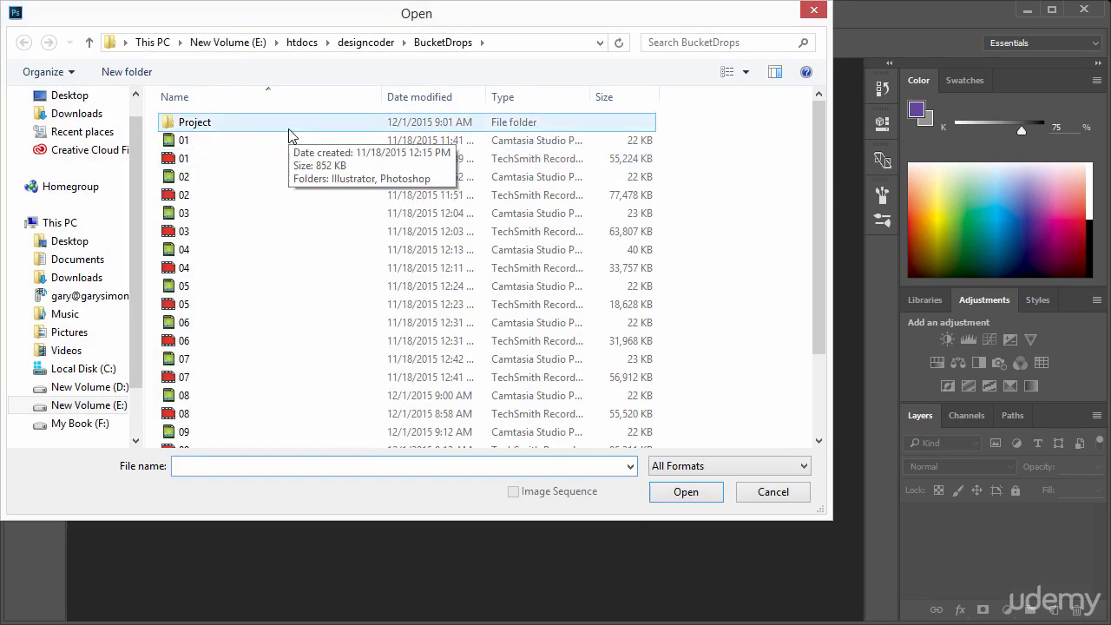
double_click(291, 131)
double_click(231, 141)
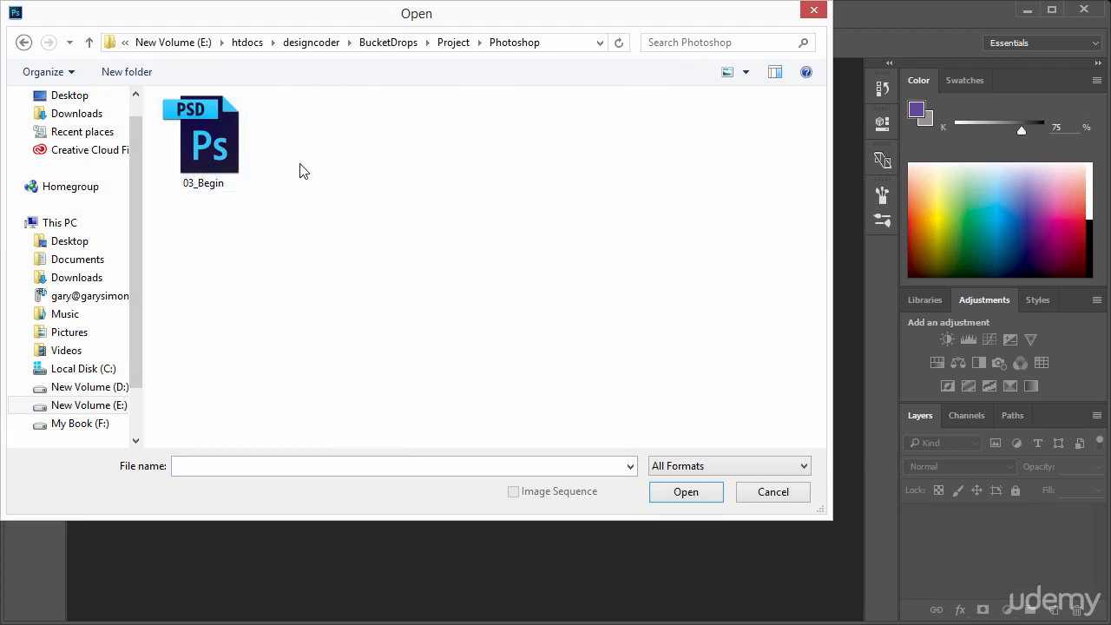
left_click(908, 1)
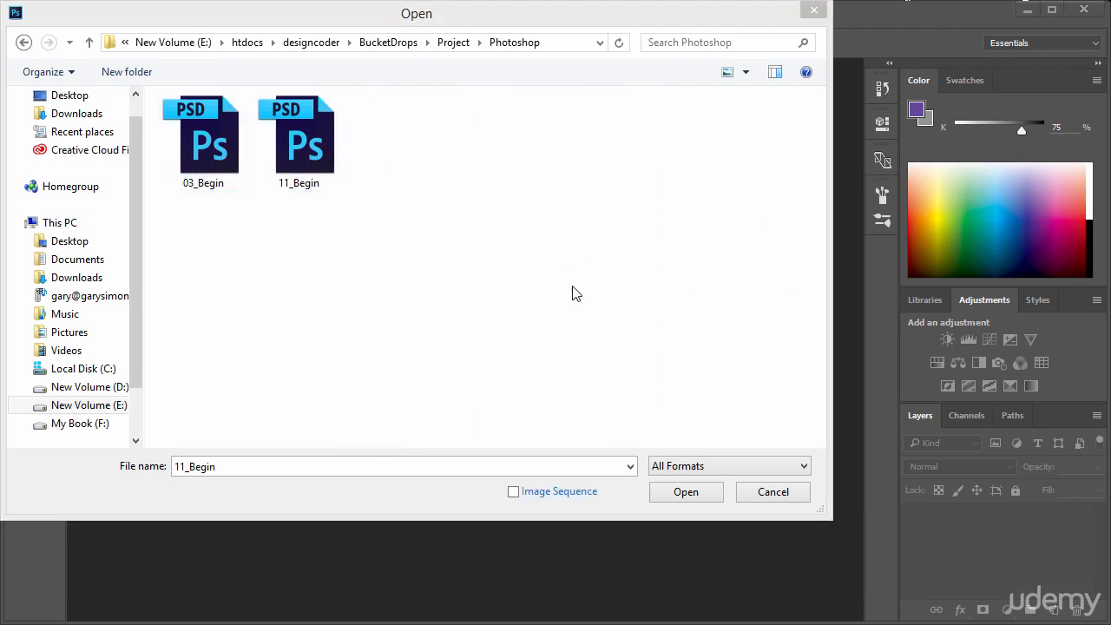
left_click(467, 247)
double_click(295, 132)
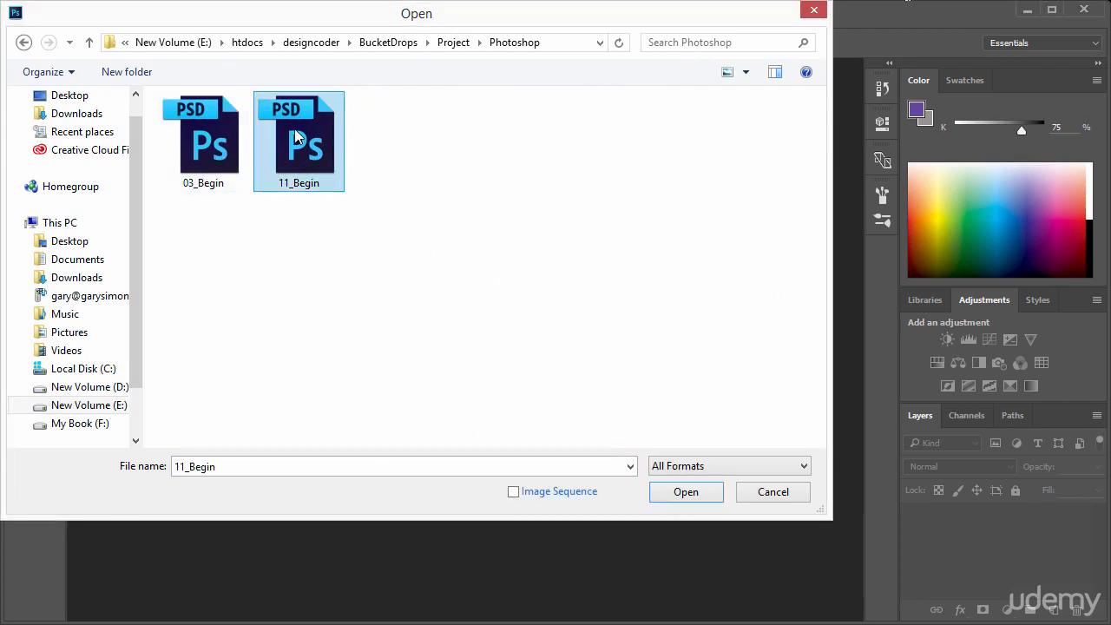
double_click(302, 152)
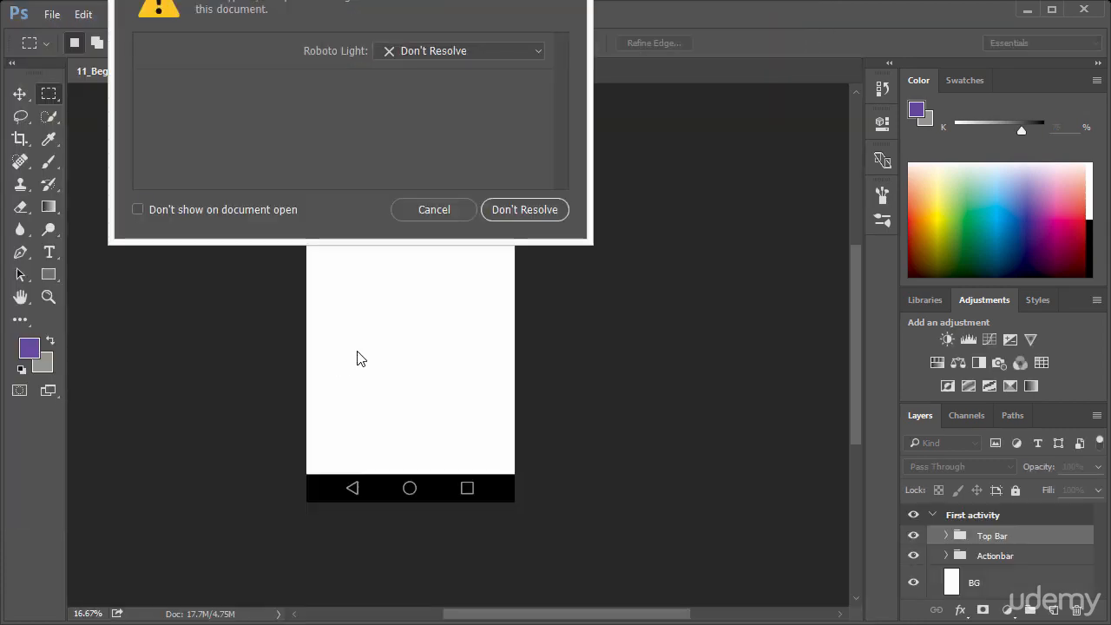
left_click(524, 209)
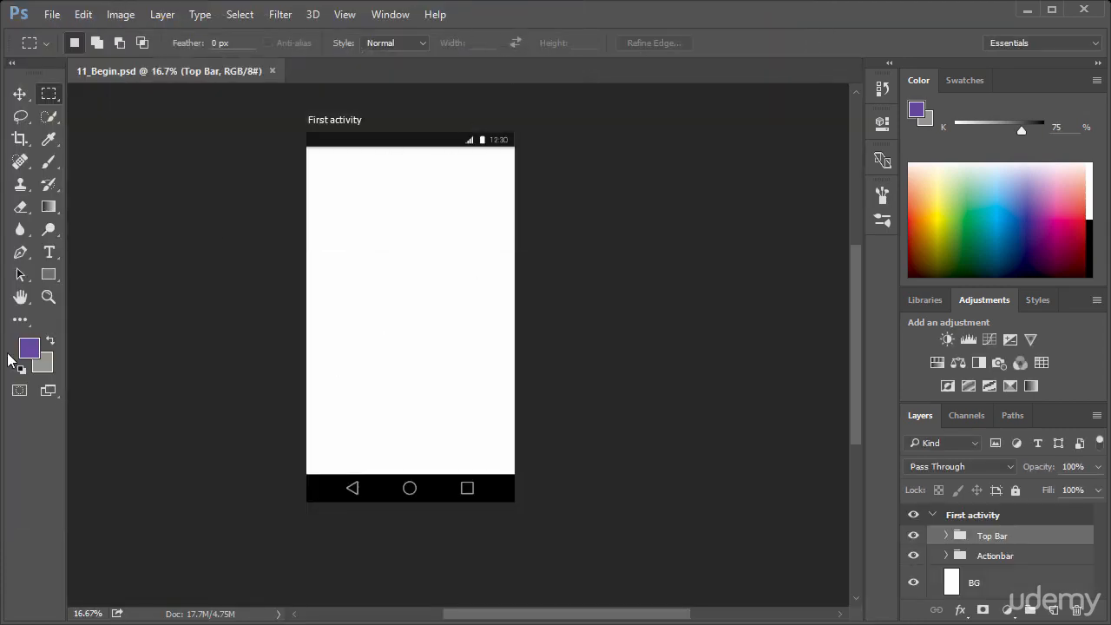
Zoom in on the First activity artboard to 25% and look over it from top to bottom.
left_click(48, 297)
left_click(393, 258)
scroll(404, 243, "up", 2)
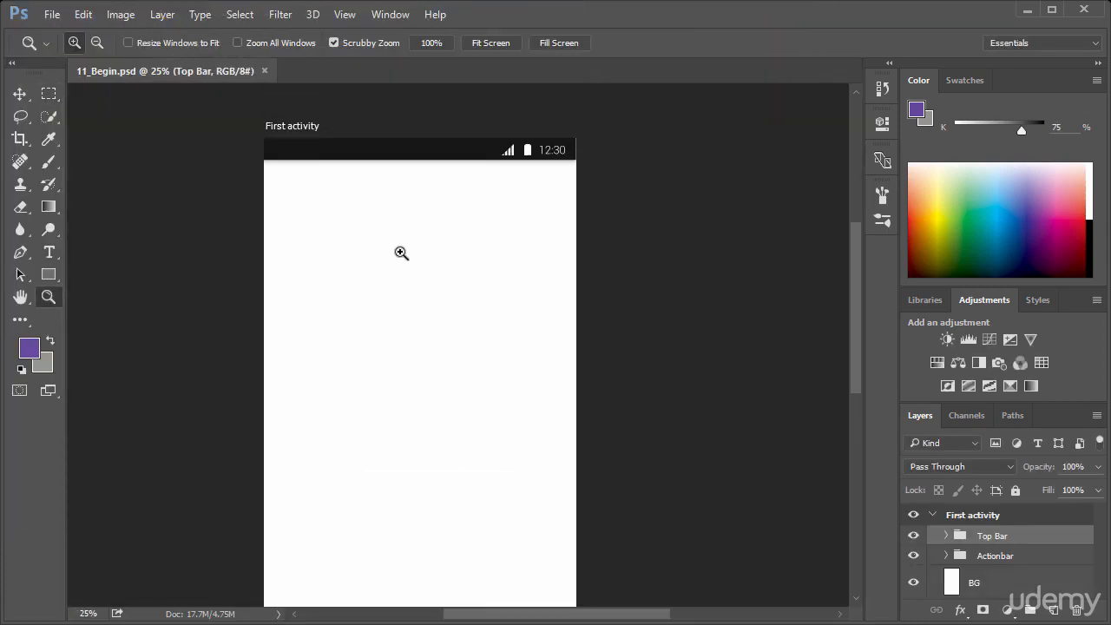
scroll(439, 230, "down", 1)
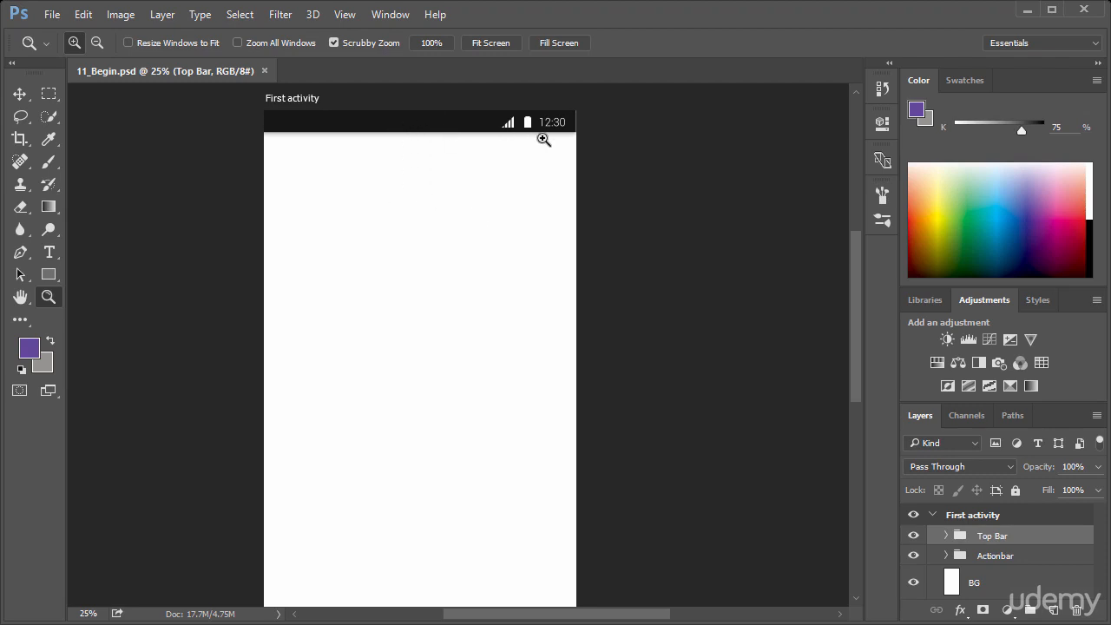
scroll(546, 226, "down", 3)
scroll(545, 230, "up", 3)
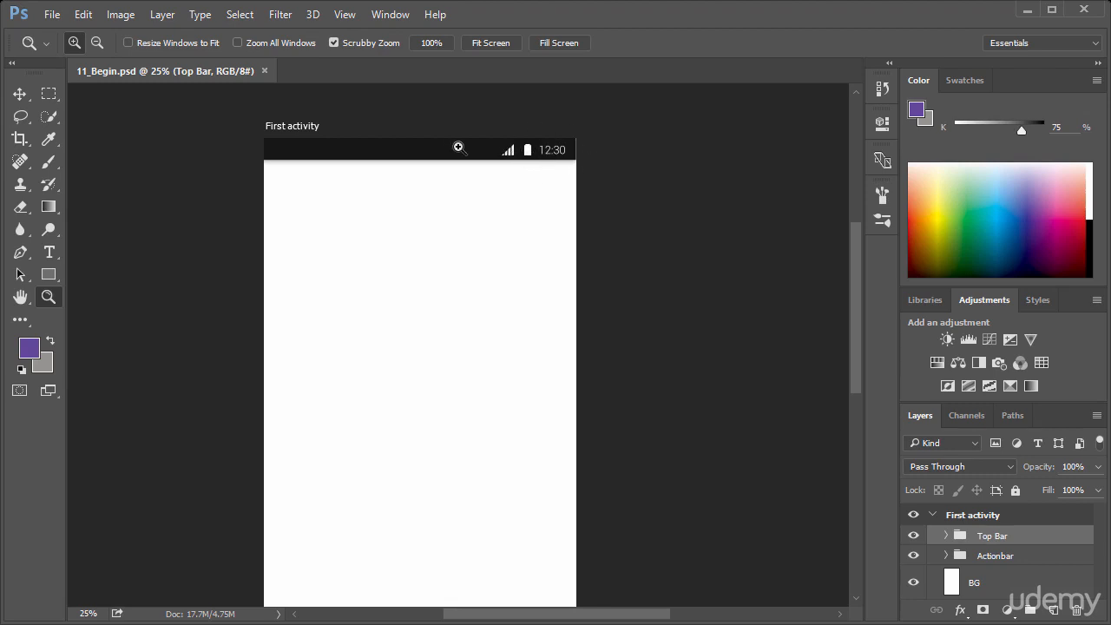
left_click(52, 15)
left_click(59, 33)
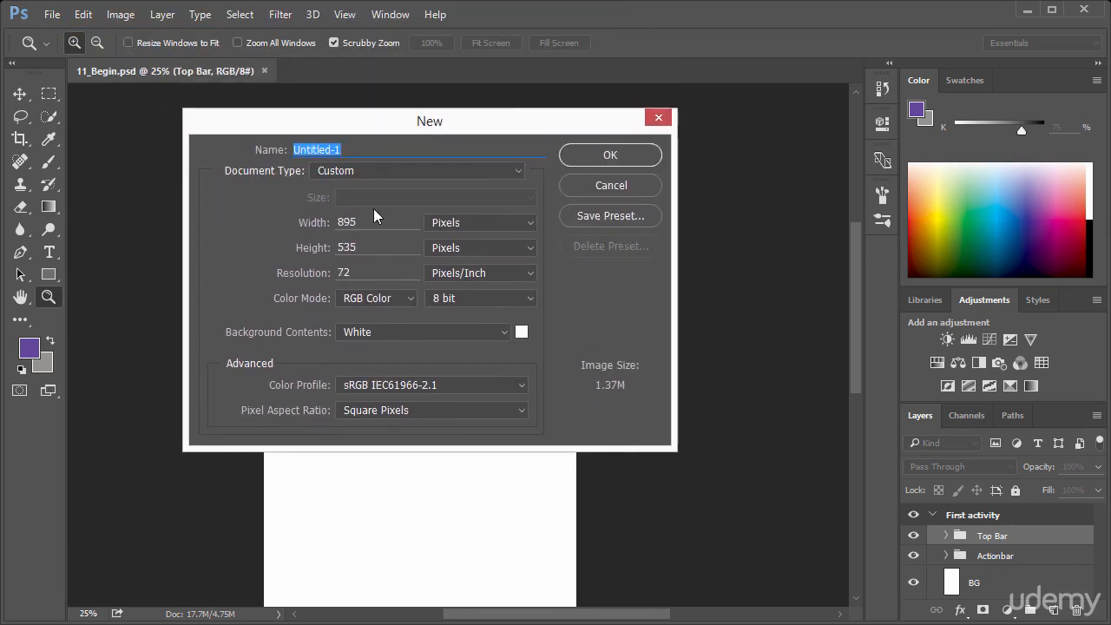
left_click(377, 225)
double_click(376, 252)
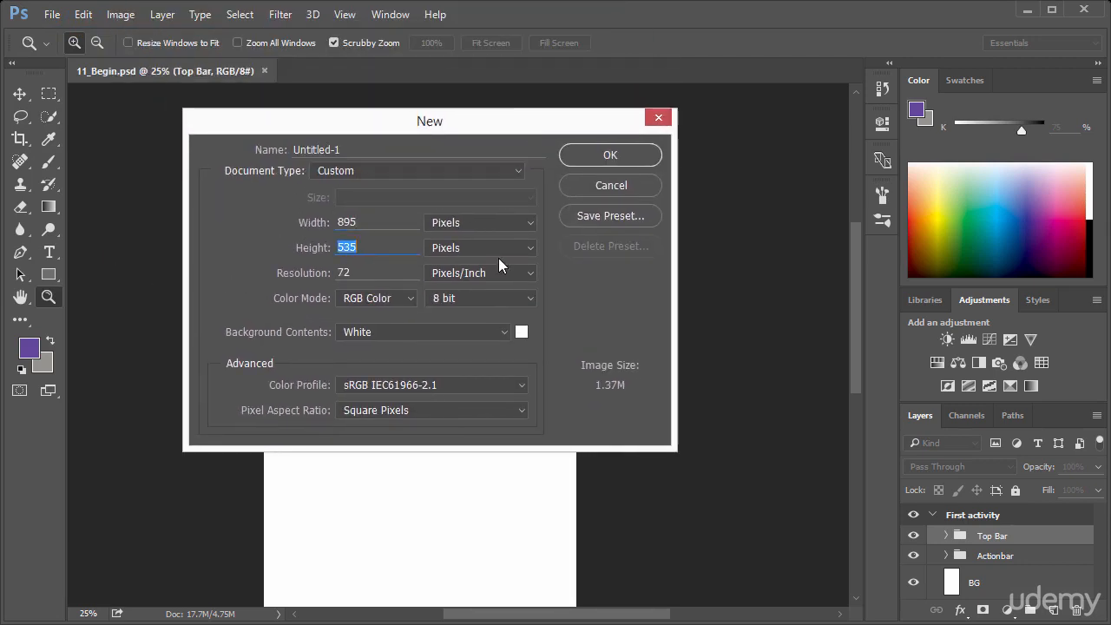
left_click(611, 186)
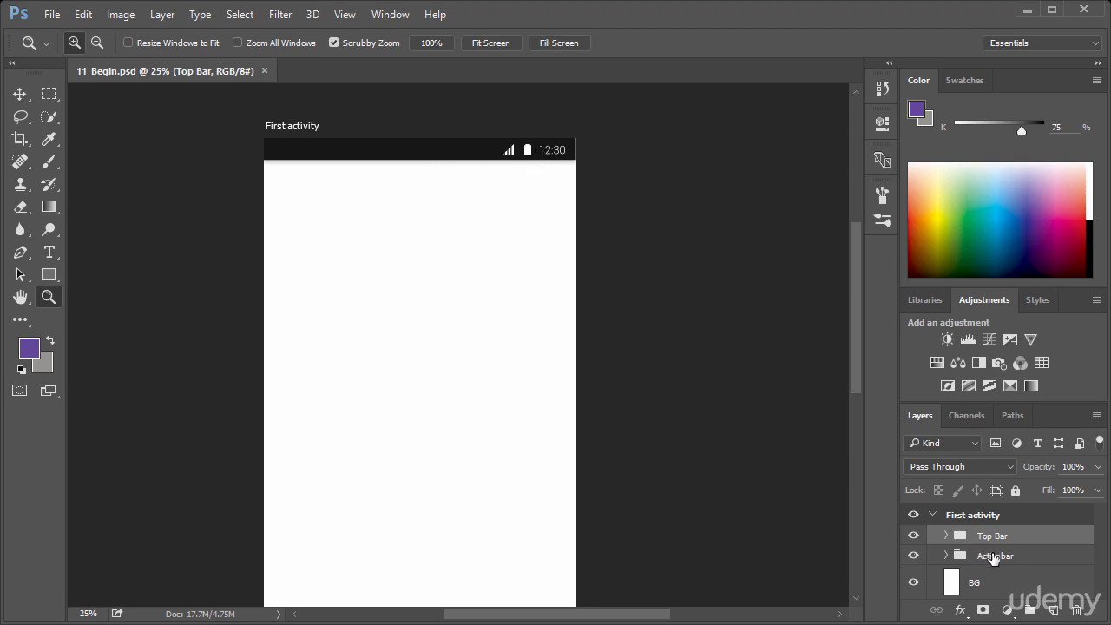
Select the First activity artboard and activate the Artboard tool for it.
scroll(446, 408, "down", 5)
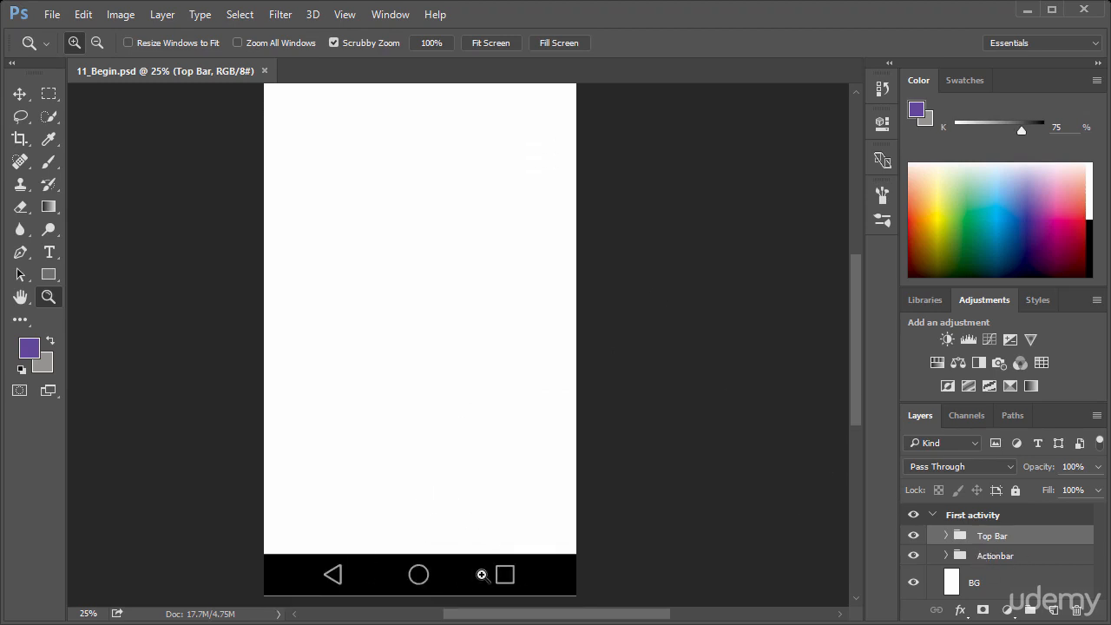
scroll(540, 436, "up", 1)
scroll(539, 436, "up", 1)
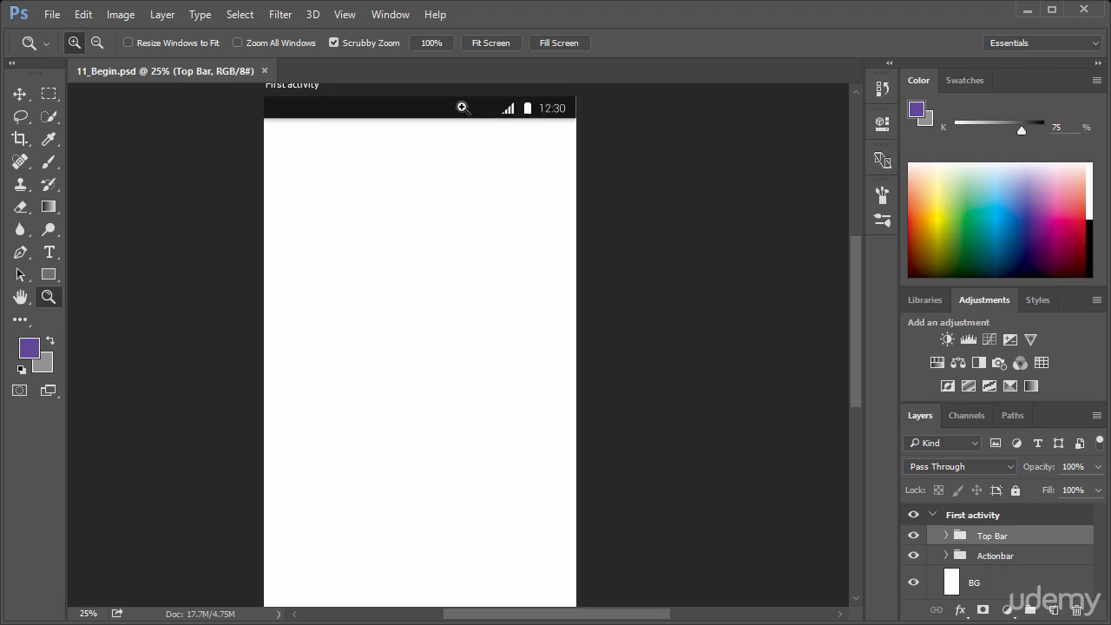
scroll(421, 314, "down", 1)
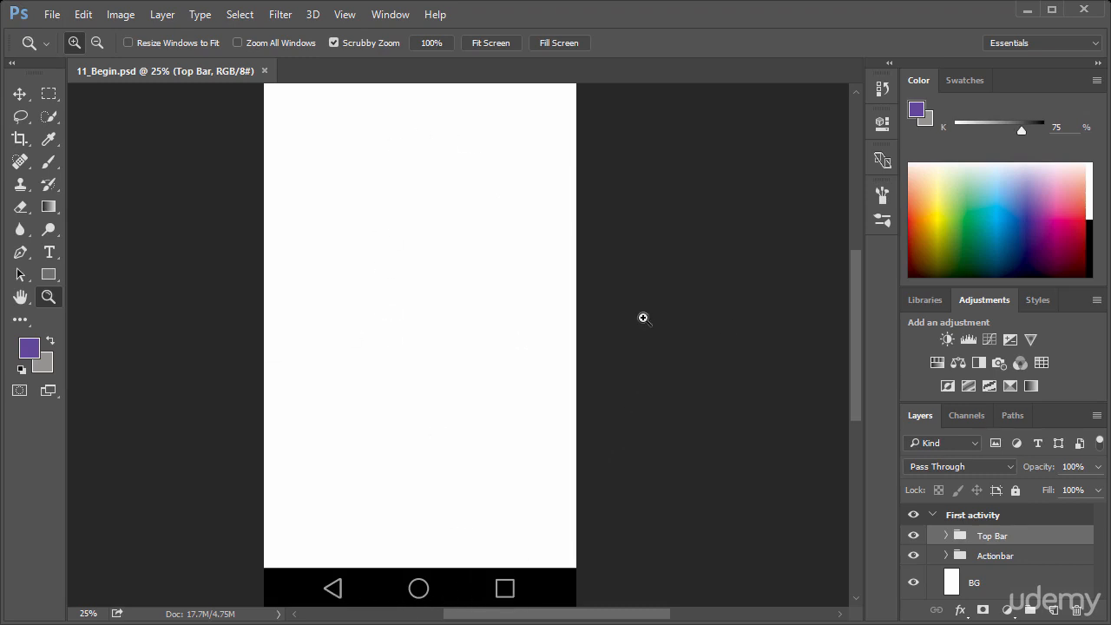
scroll(642, 318, "up", 2)
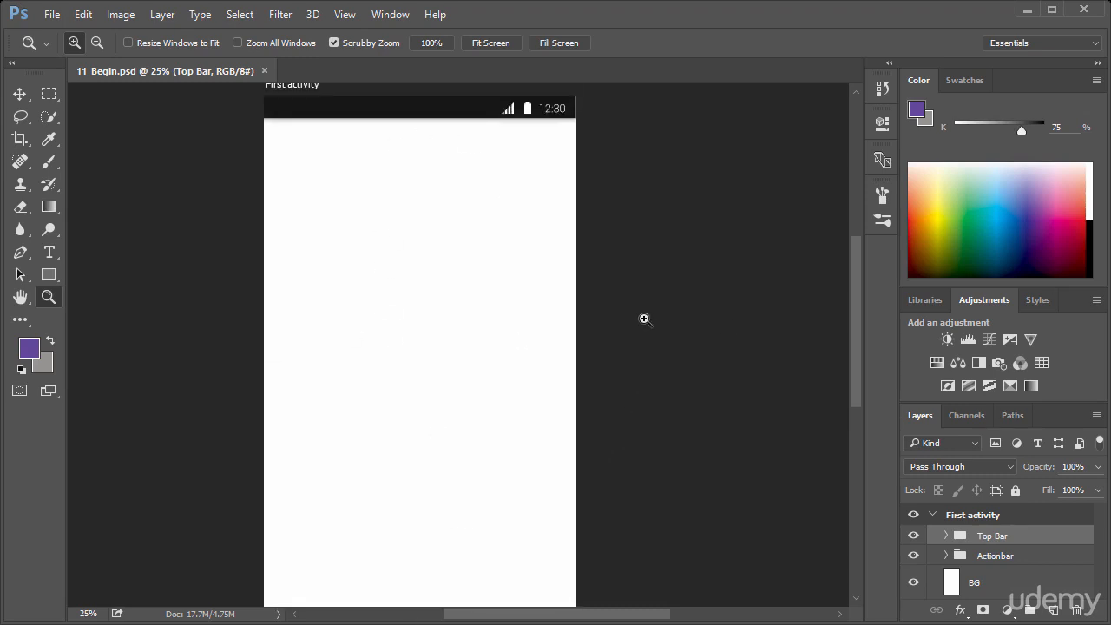
left_click(964, 514)
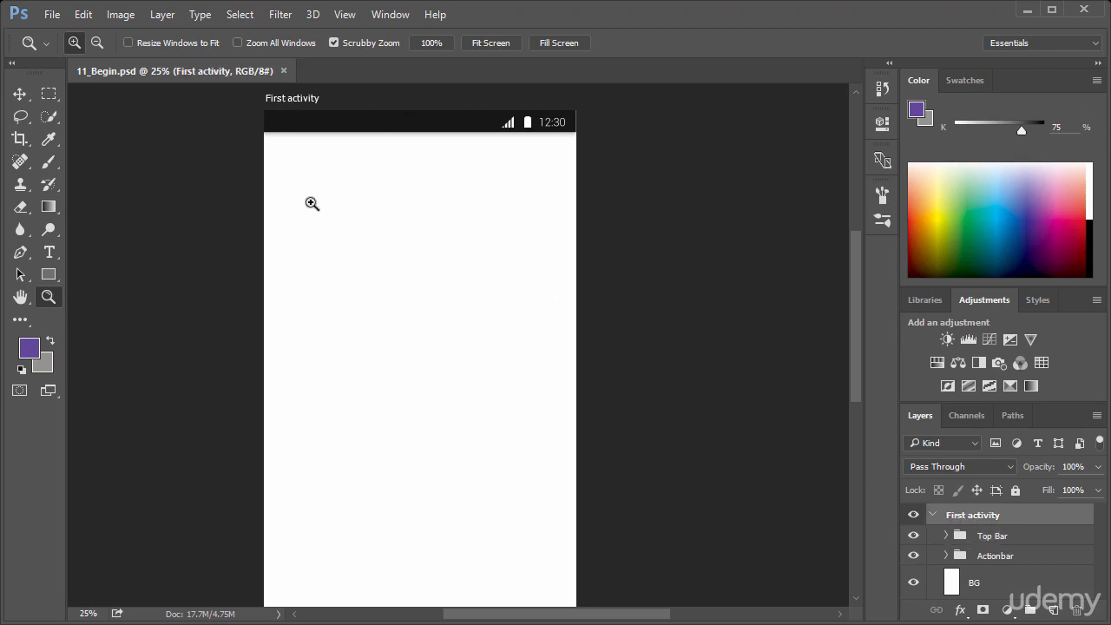
left_click(26, 96)
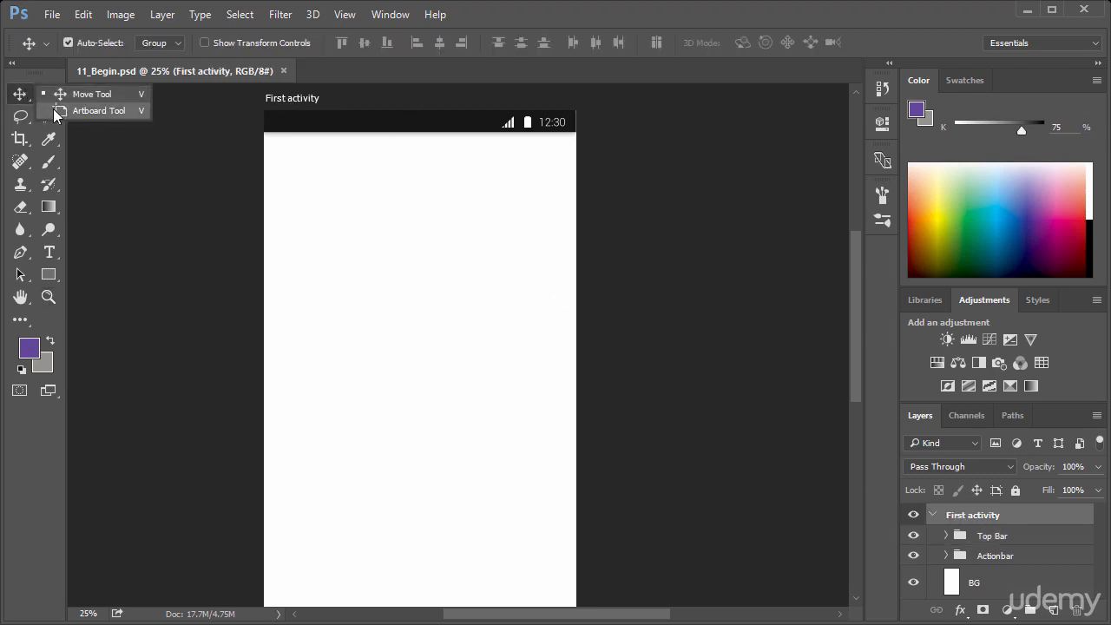
left_click(60, 110)
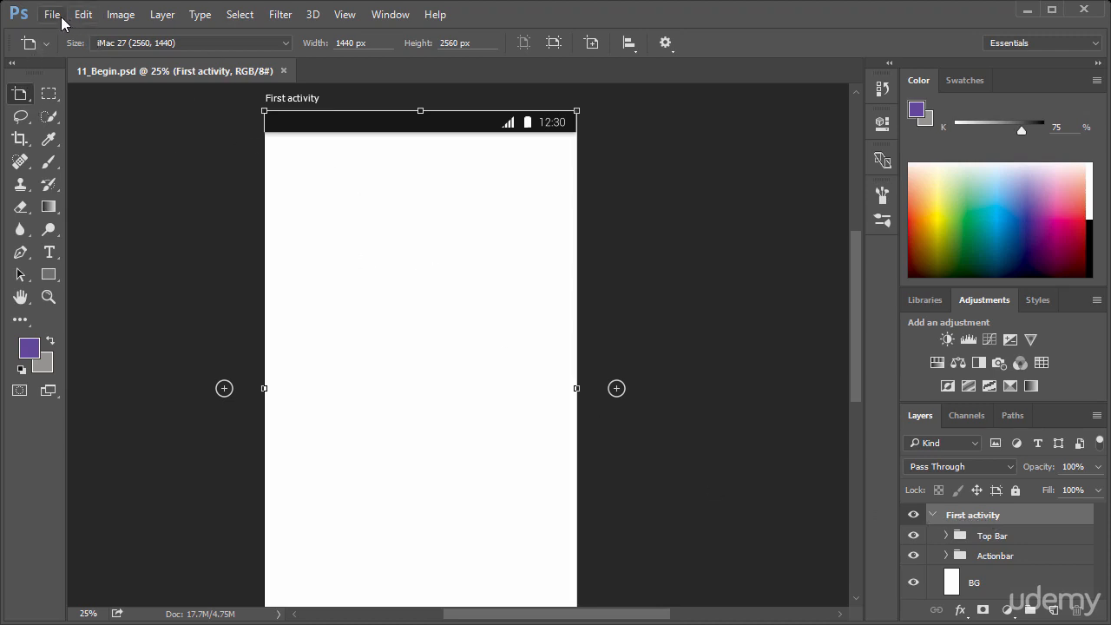
left_click(19, 93)
left_click(65, 112)
Check the width and height values of the First activity artboard.
left_click_drag(352, 43, 324, 41)
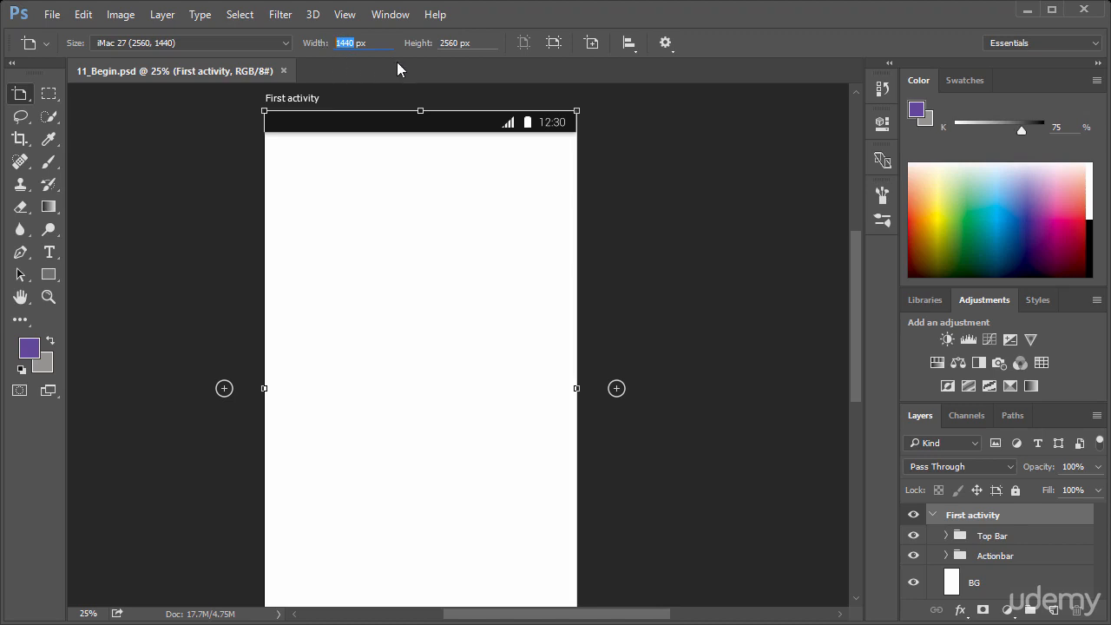
left_click_drag(458, 42, 435, 43)
double_click(458, 39)
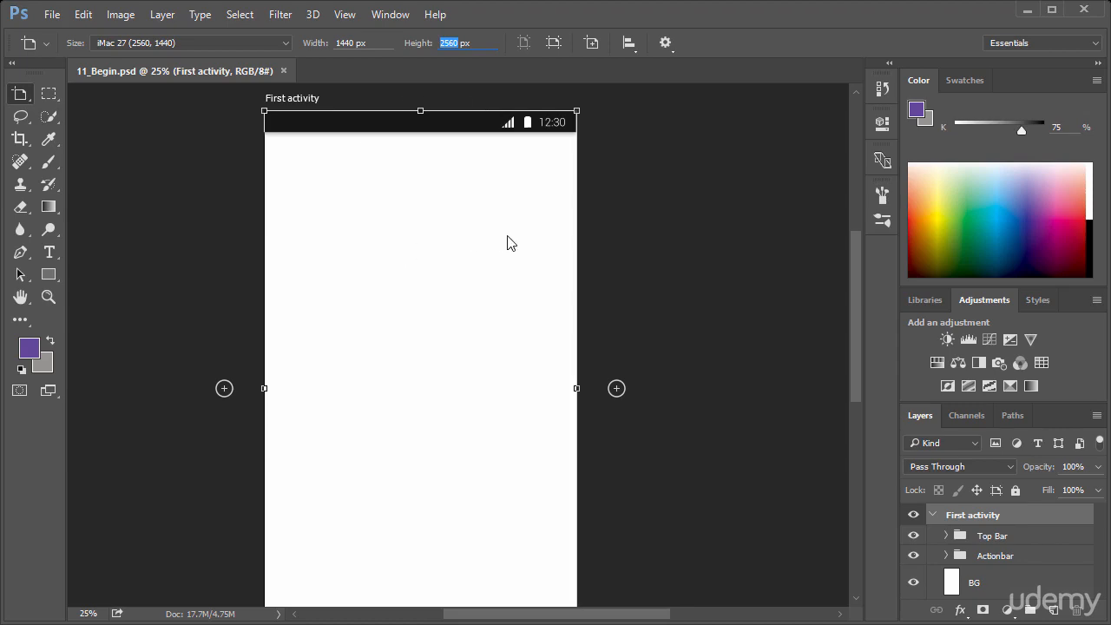
Check the width, height and resolution settings for a new document without creating one.
left_click(52, 15)
left_click(62, 34)
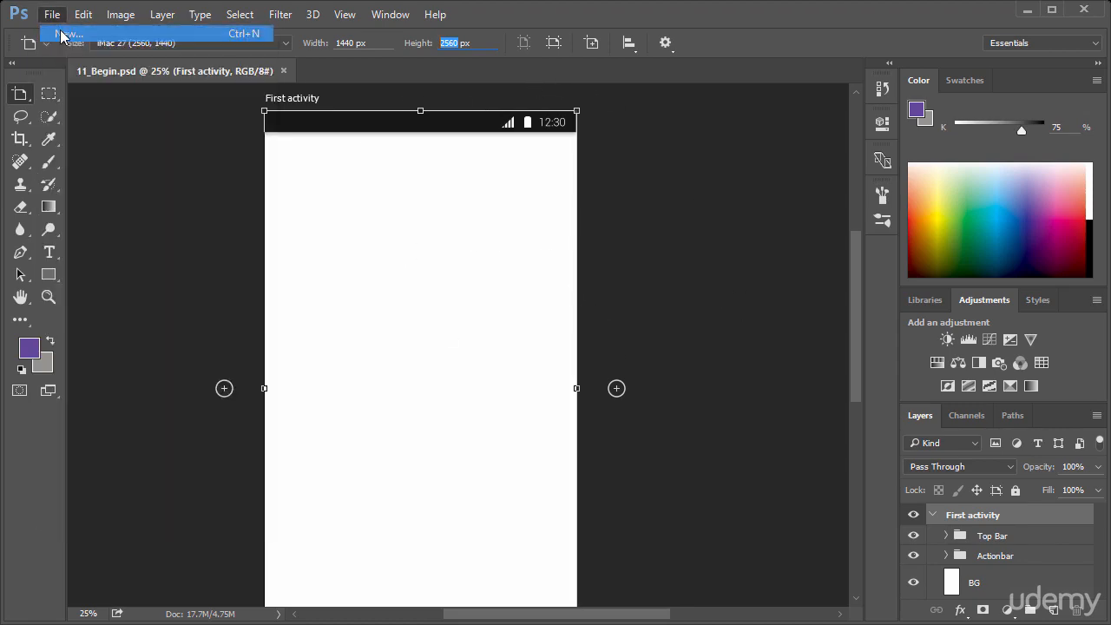
double_click(377, 222)
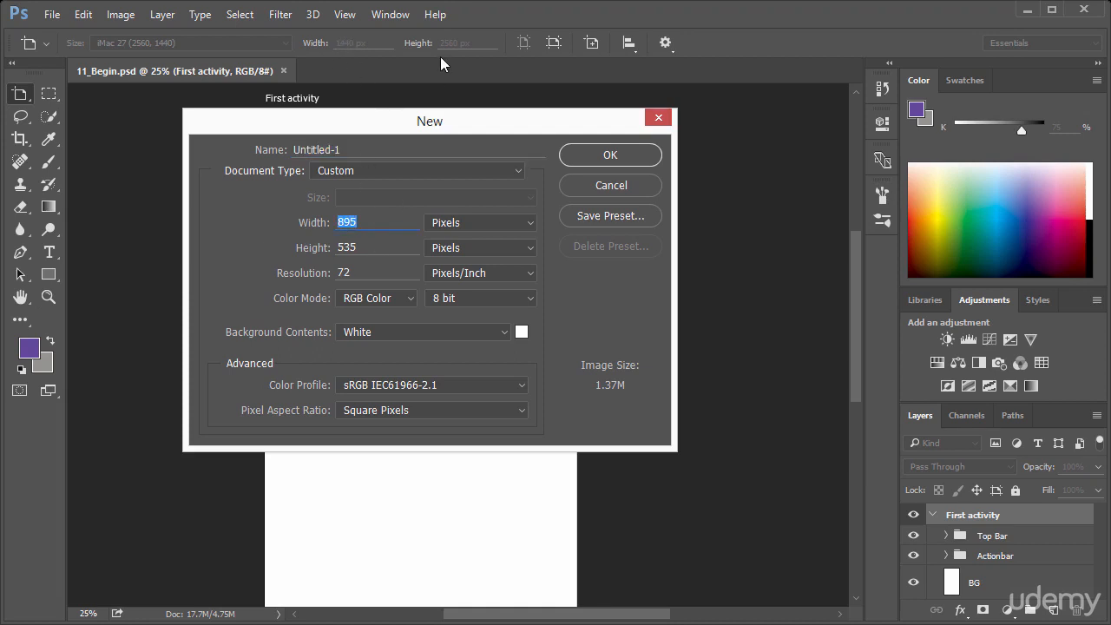
double_click(375, 247)
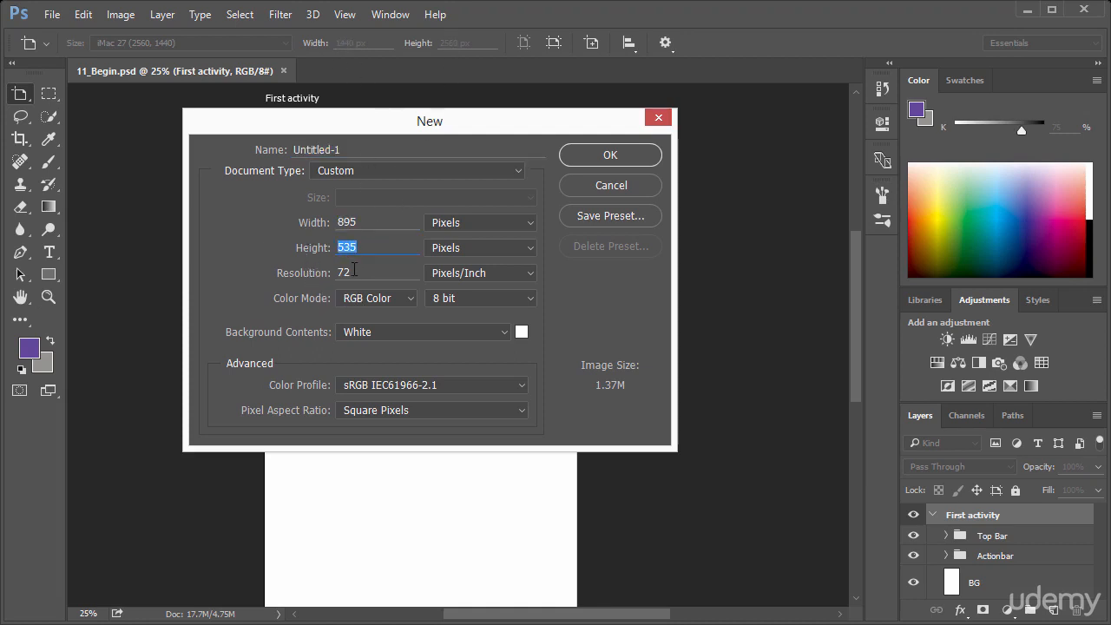
double_click(363, 272)
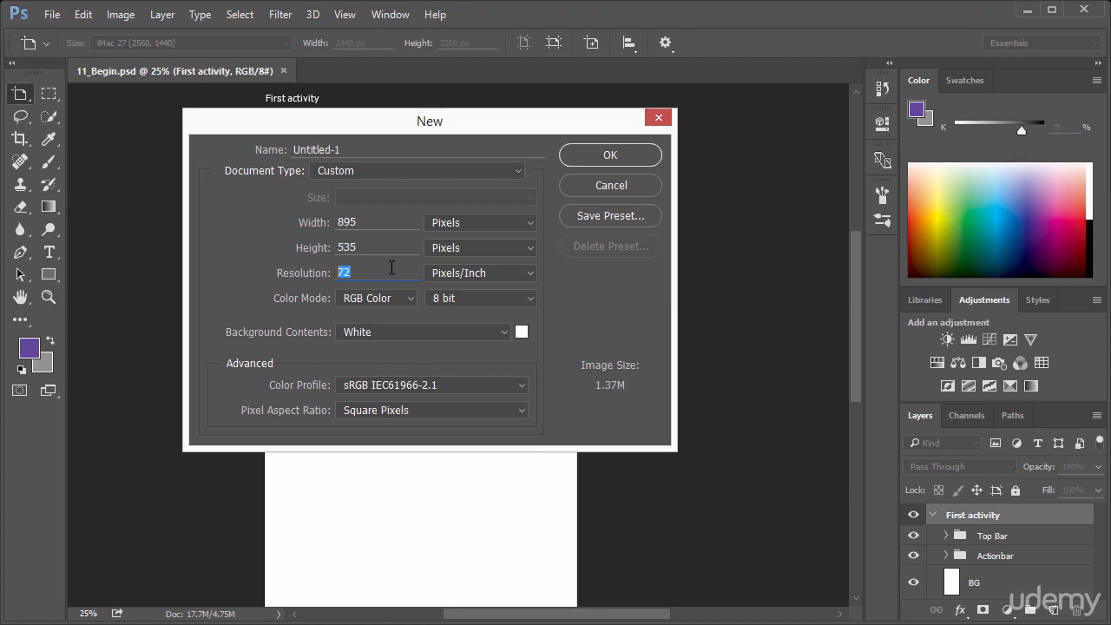
left_click(611, 191)
scroll(422, 181, "down", 3)
scroll(395, 181, "up", 3)
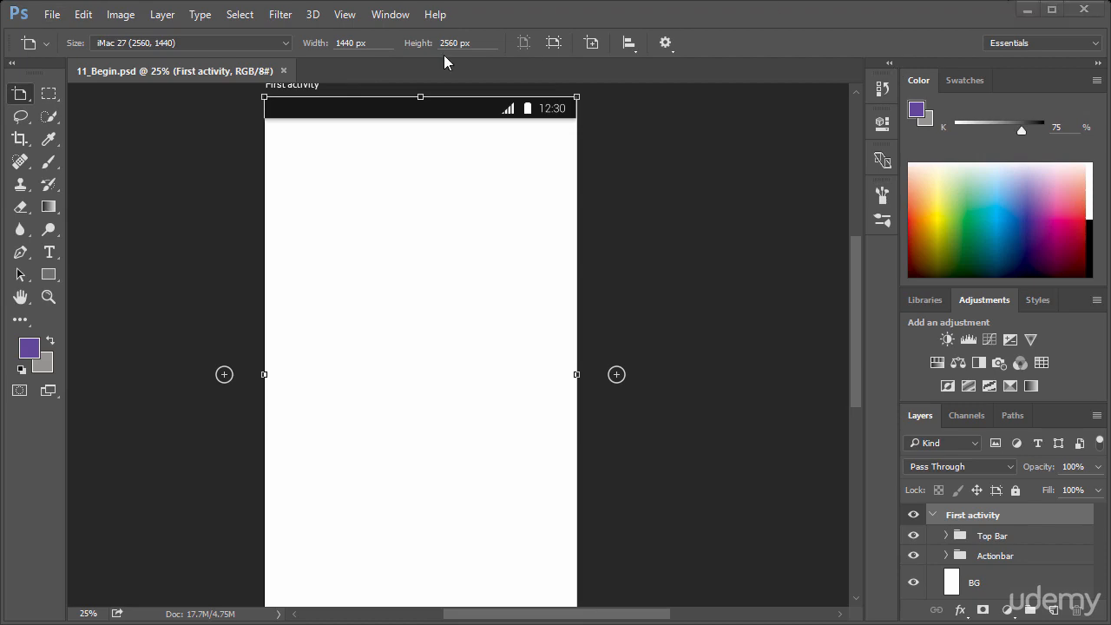
Open 10_End from the Illustrator folder, importing its page at a resolution of 300 pixels/inch.
left_click(53, 15)
left_click(67, 51)
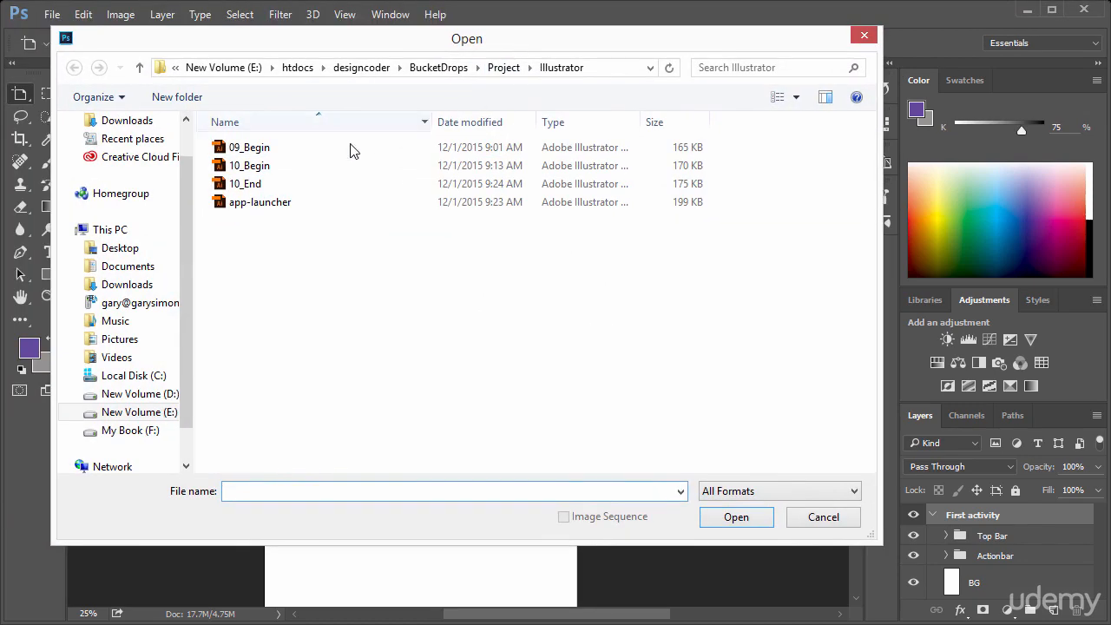
left_click(249, 185)
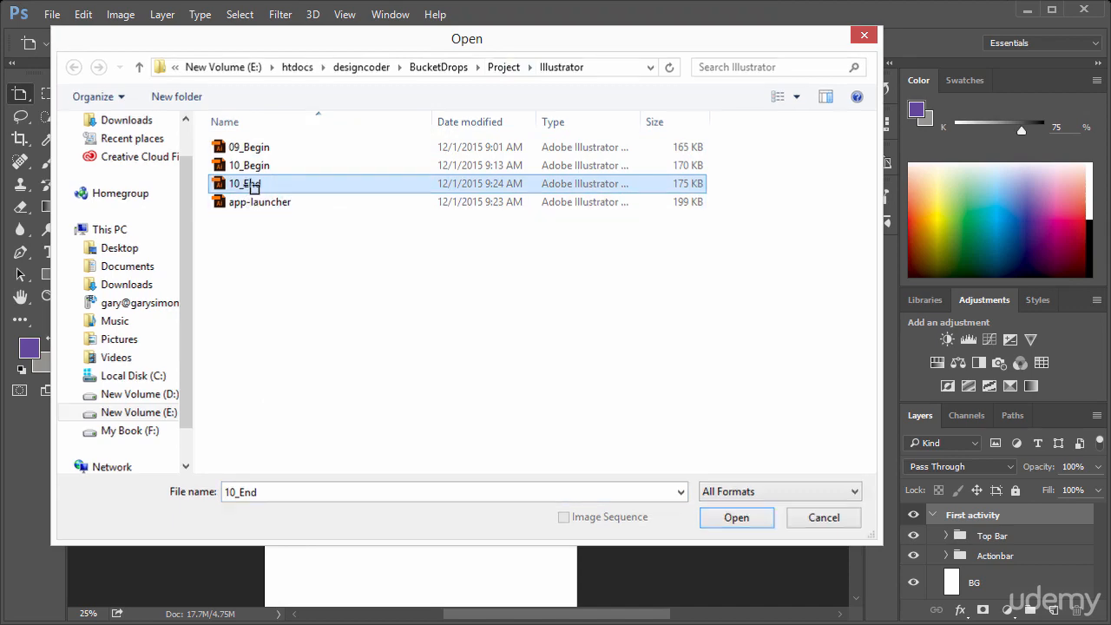
double_click(250, 185)
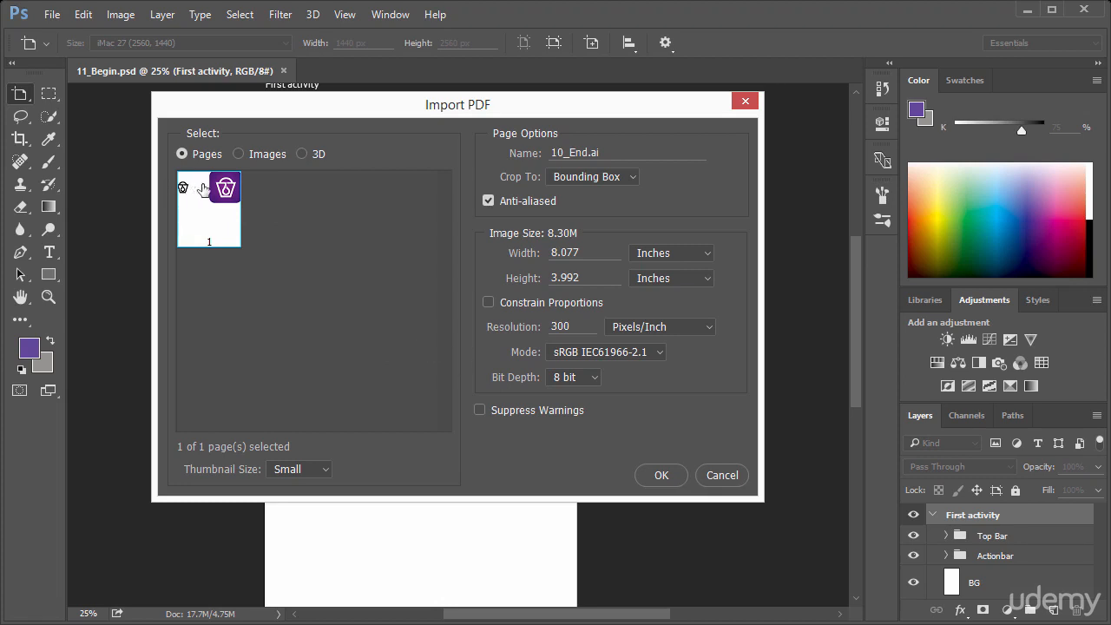
double_click(582, 325)
left_click_drag(451, 112, 779, 178)
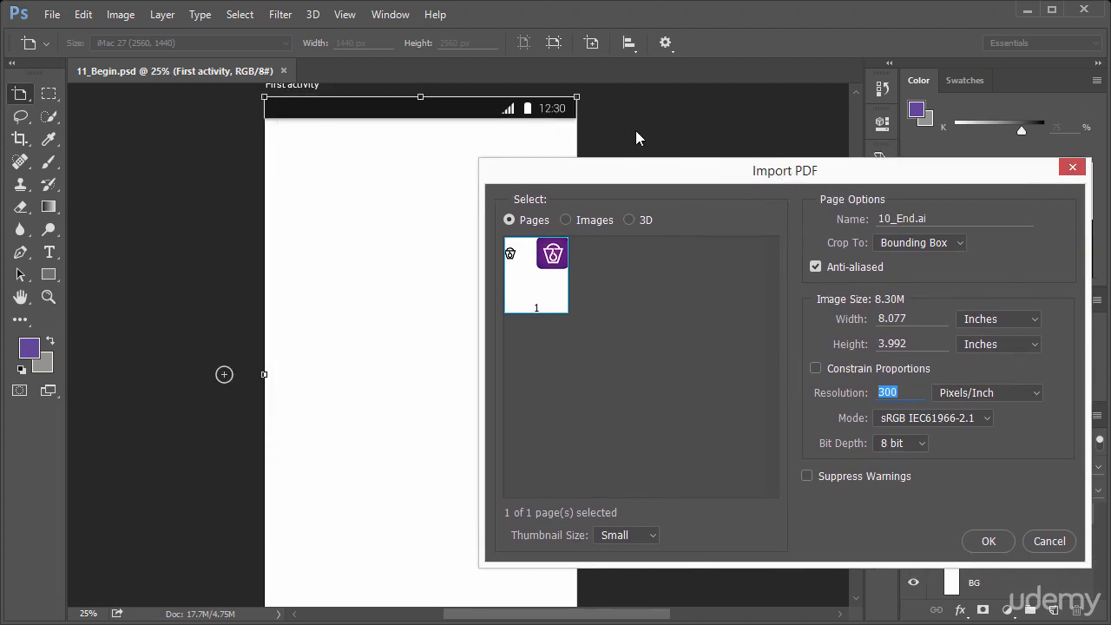
left_click_drag(608, 184, 348, 180)
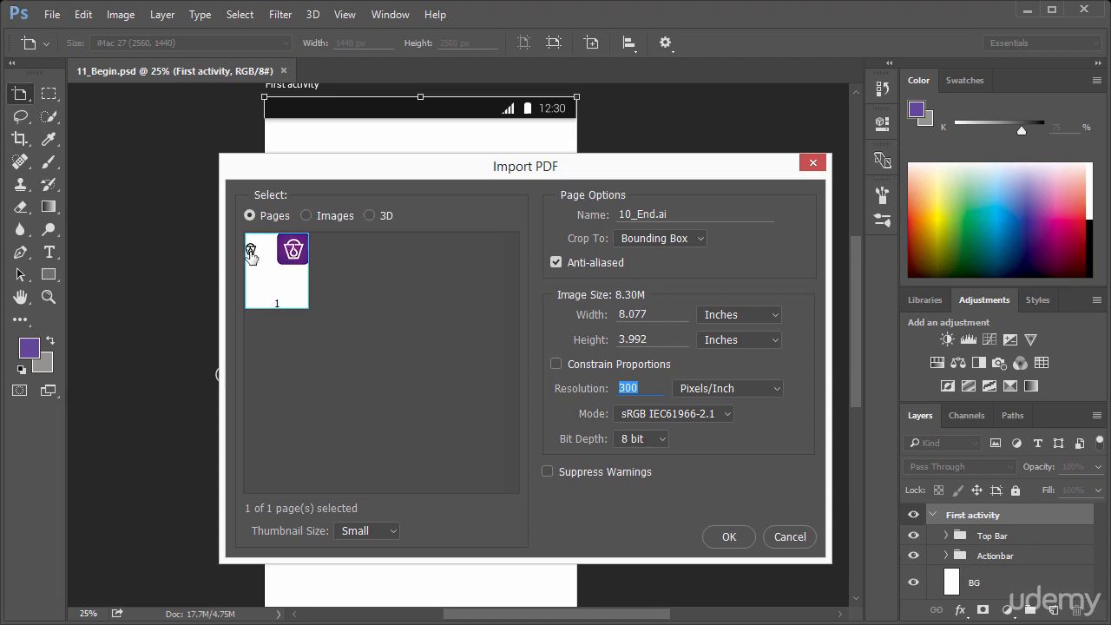
left_click(729, 537)
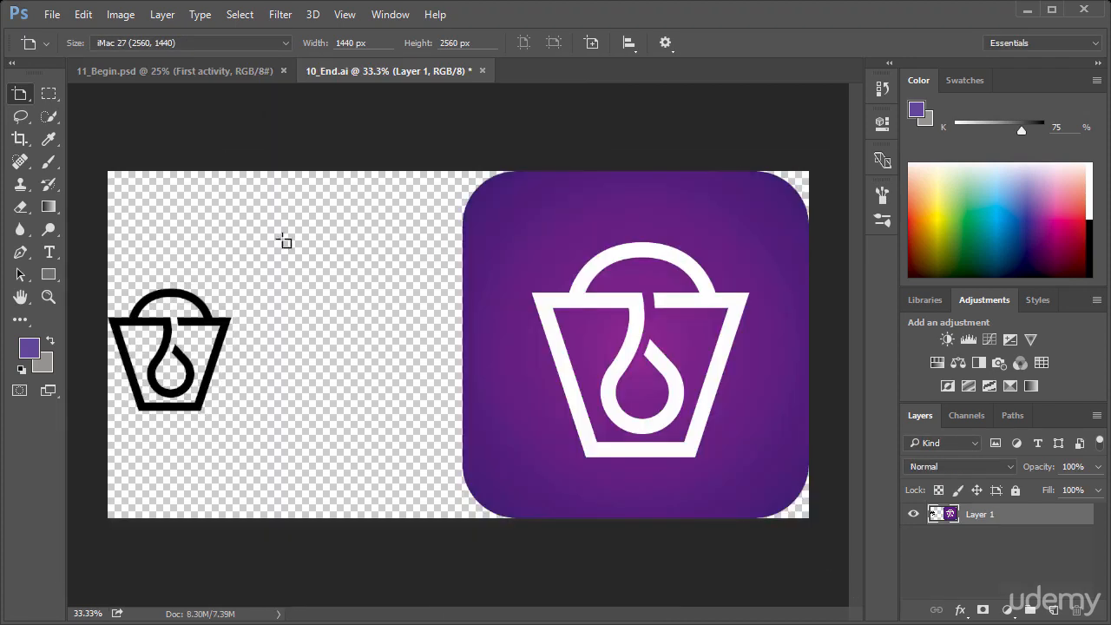
Copy the black bucket logo with a rectangular marquee selection and paste it into the First activity artboard of 11_Begin.psd.
left_click(58, 105)
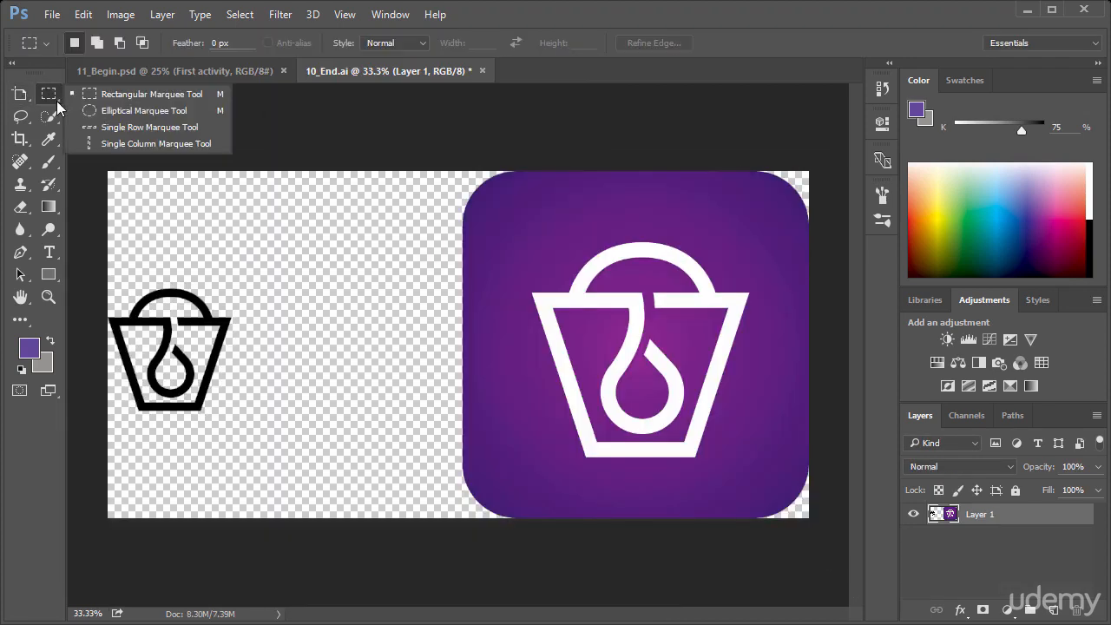
left_click(43, 92)
left_click_drag(266, 248, 100, 439)
left_click(52, 98)
left_click(93, 101)
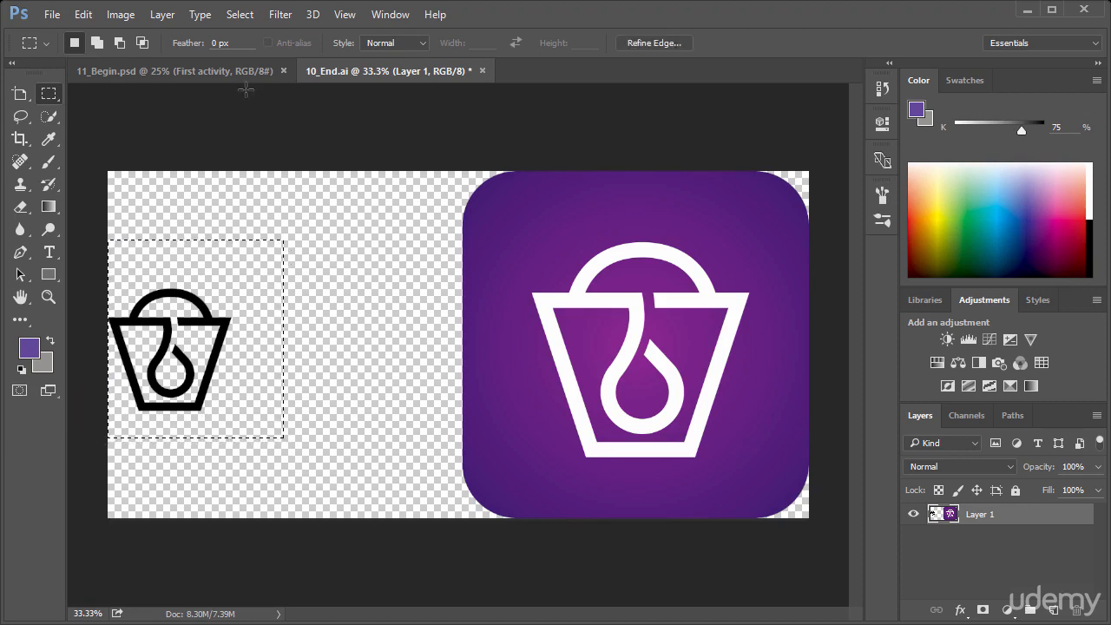
left_click(224, 71)
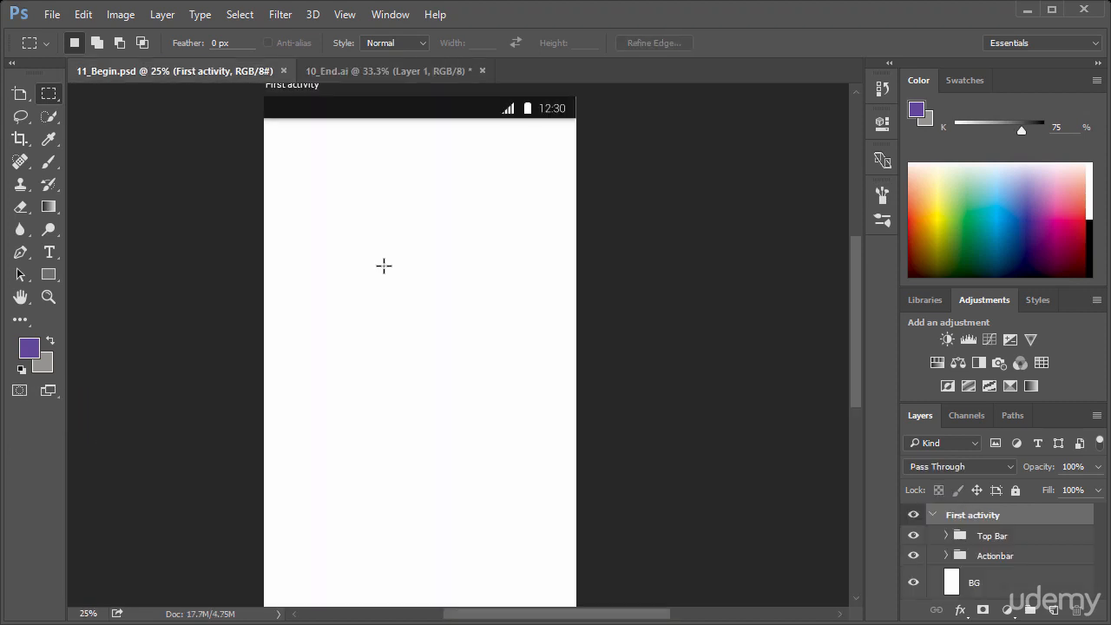
key("ctrl+v")
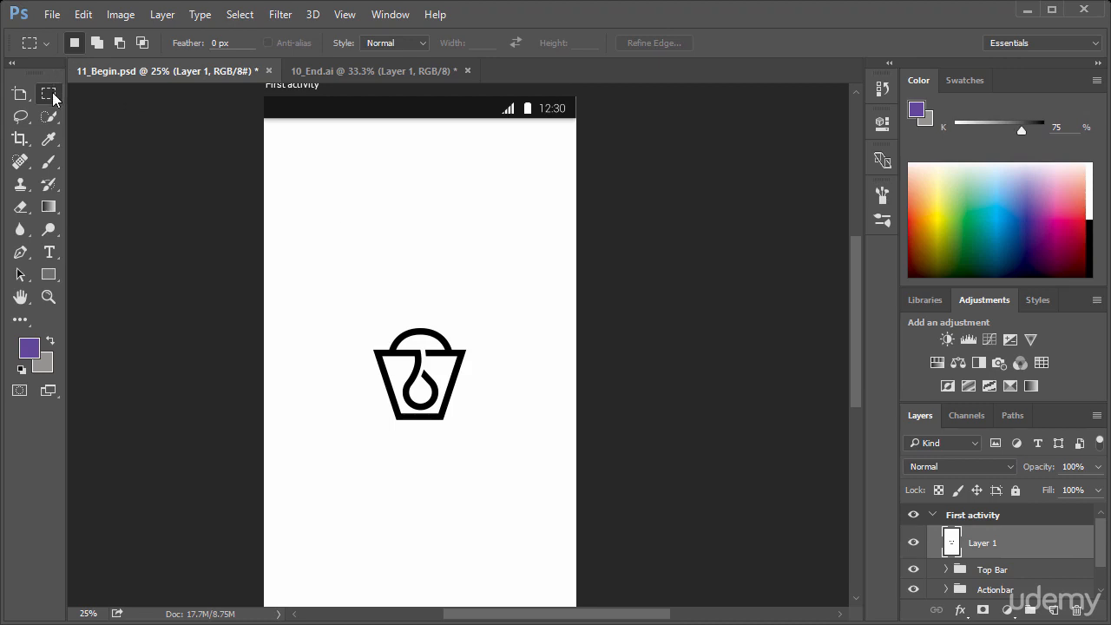
Move the pasted bucket logo up into the upper half of the artboard with the Move tool.
left_click(49, 99)
left_click(50, 96)
left_click(20, 93)
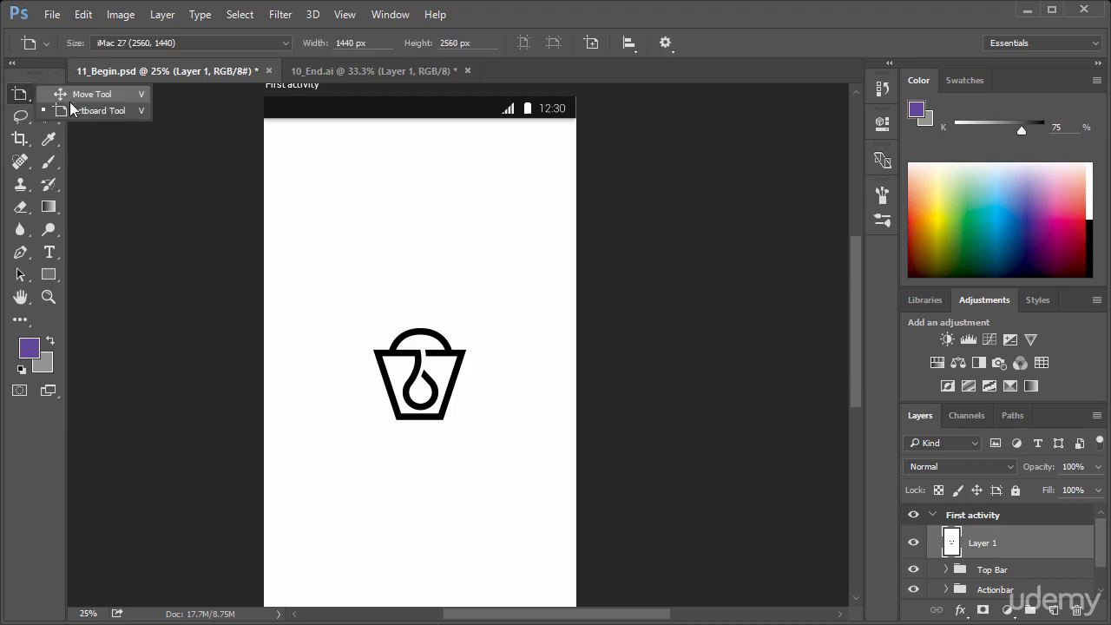
left_click(73, 95)
left_click_drag(464, 368, 458, 273)
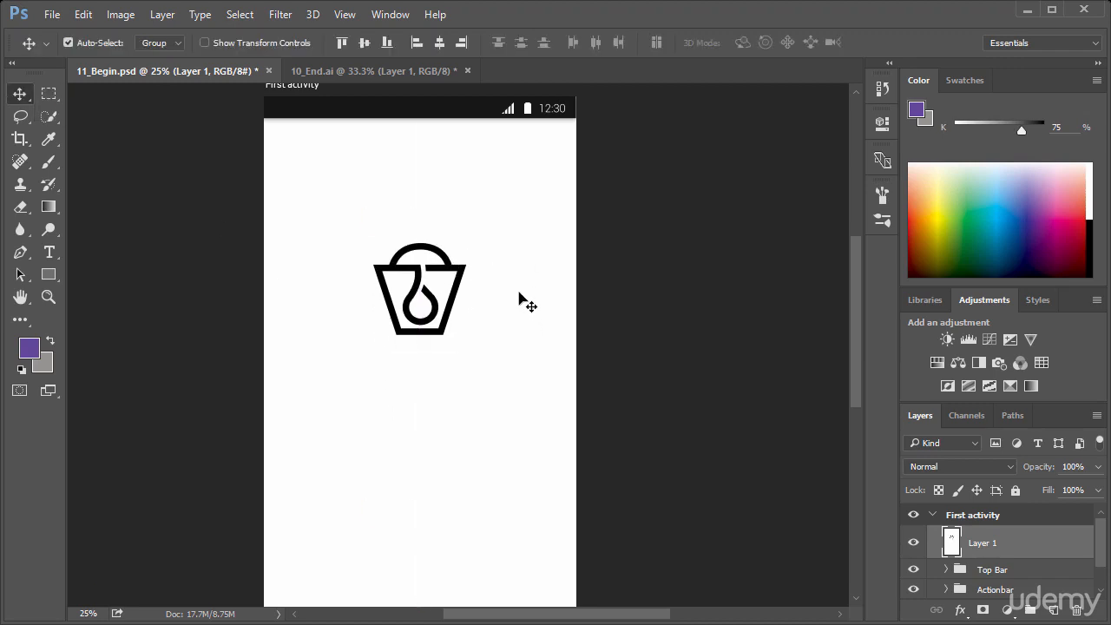
scroll(513, 336, "down", 2)
scroll(512, 336, "up", 2)
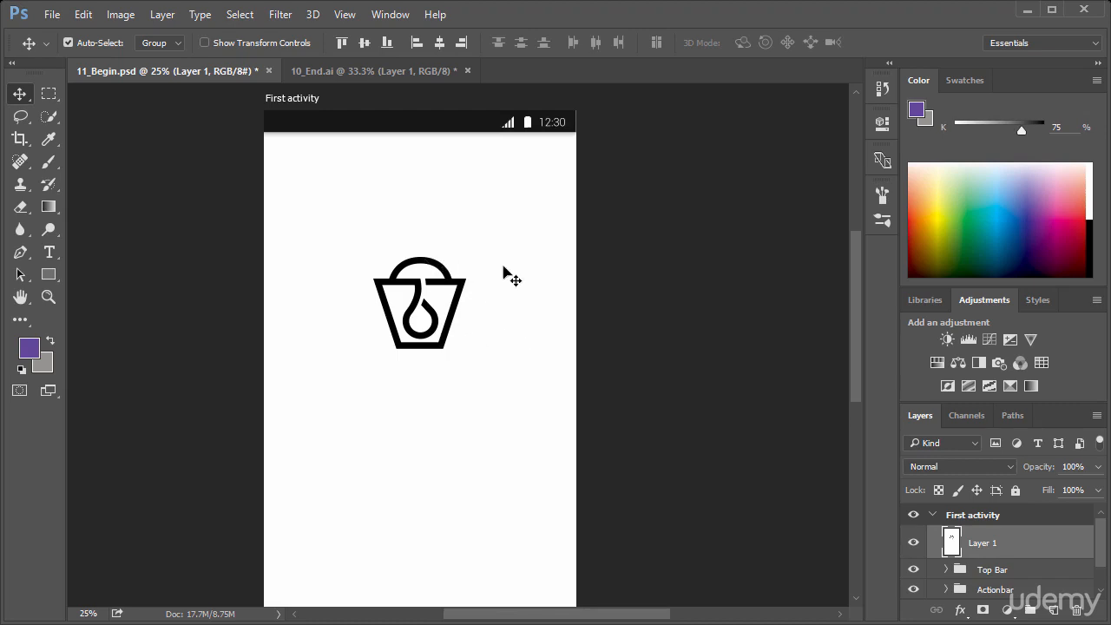
Scale the bucket logo up proportionally to about 143% with Free Transform.
key("ctrl+t")
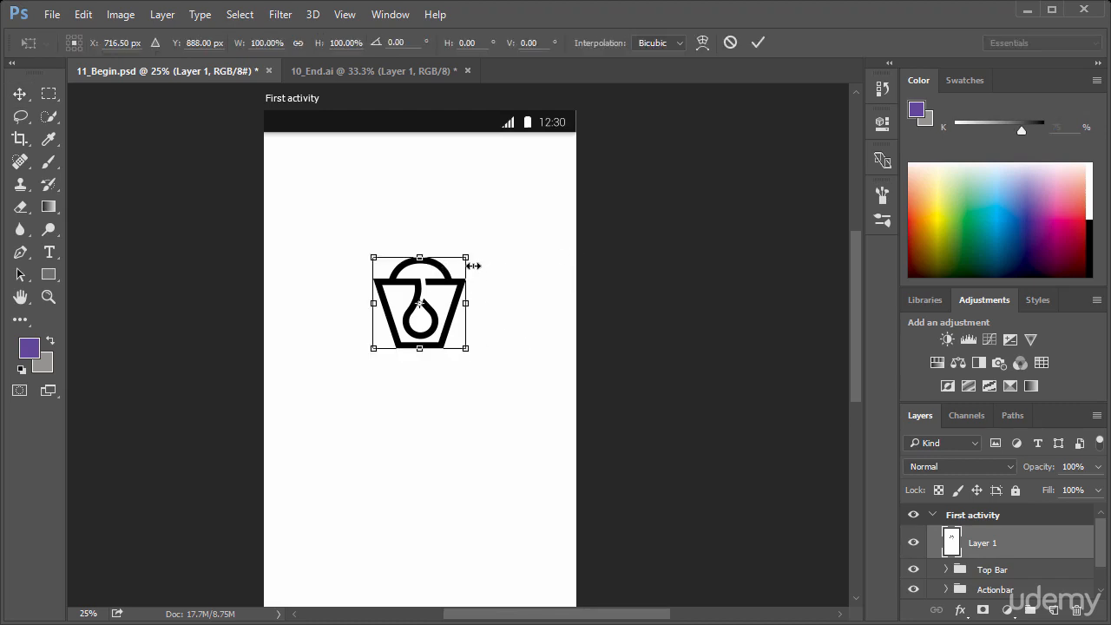
left_click_drag(474, 265, 493, 245)
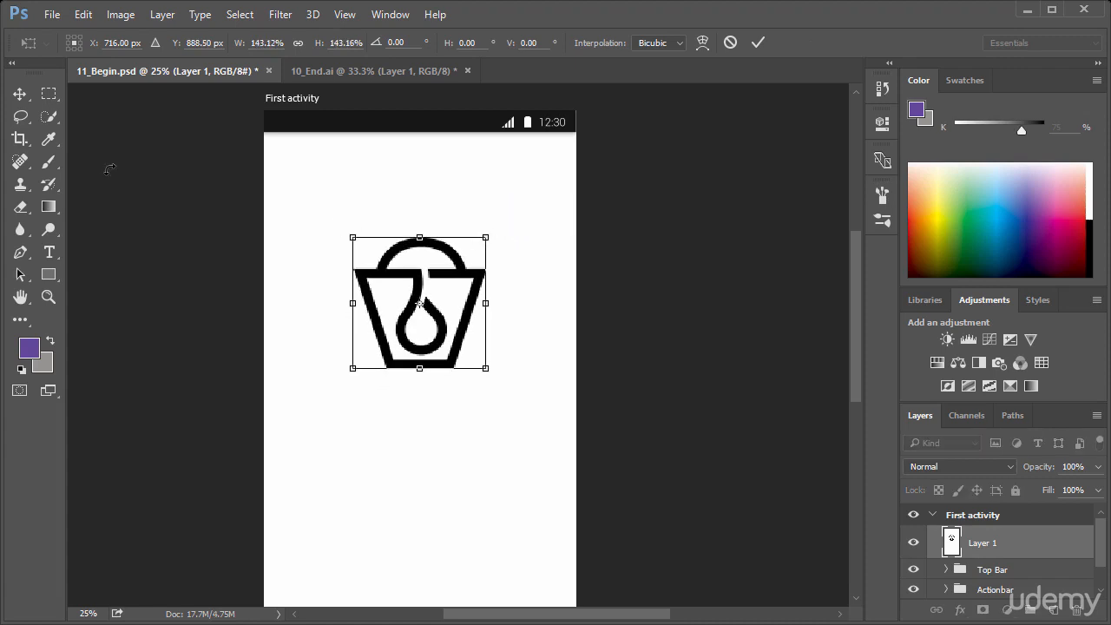
left_click(24, 95)
key("Return")
Inspect the enlarged logo's edges at 100% zoom and remove the logo layer from the artboard.
left_click(48, 296)
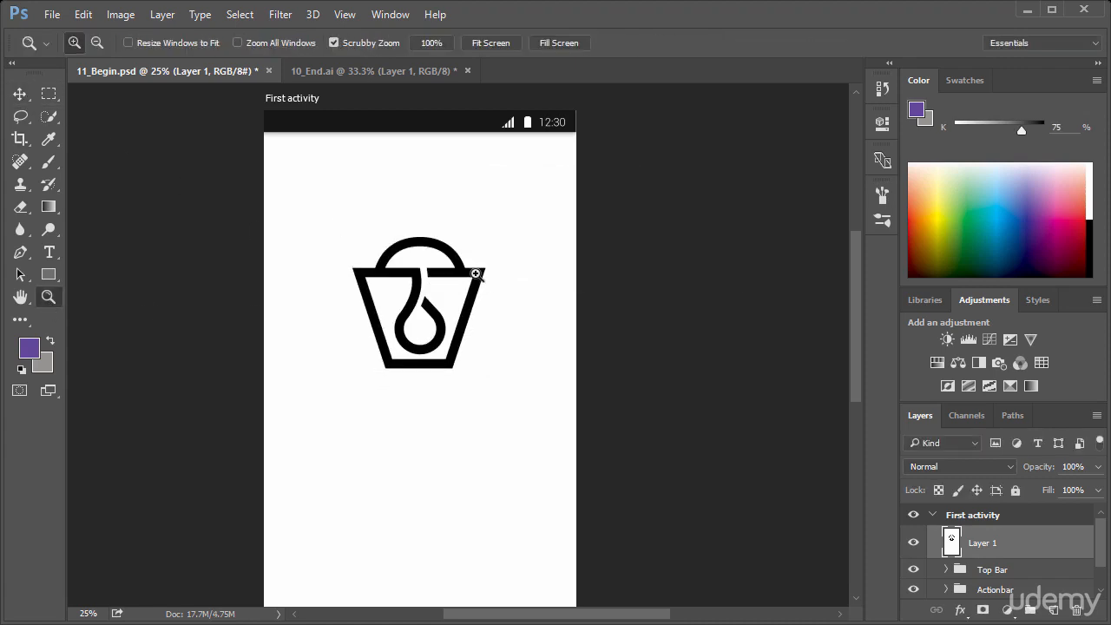
left_click_drag(476, 274, 491, 289)
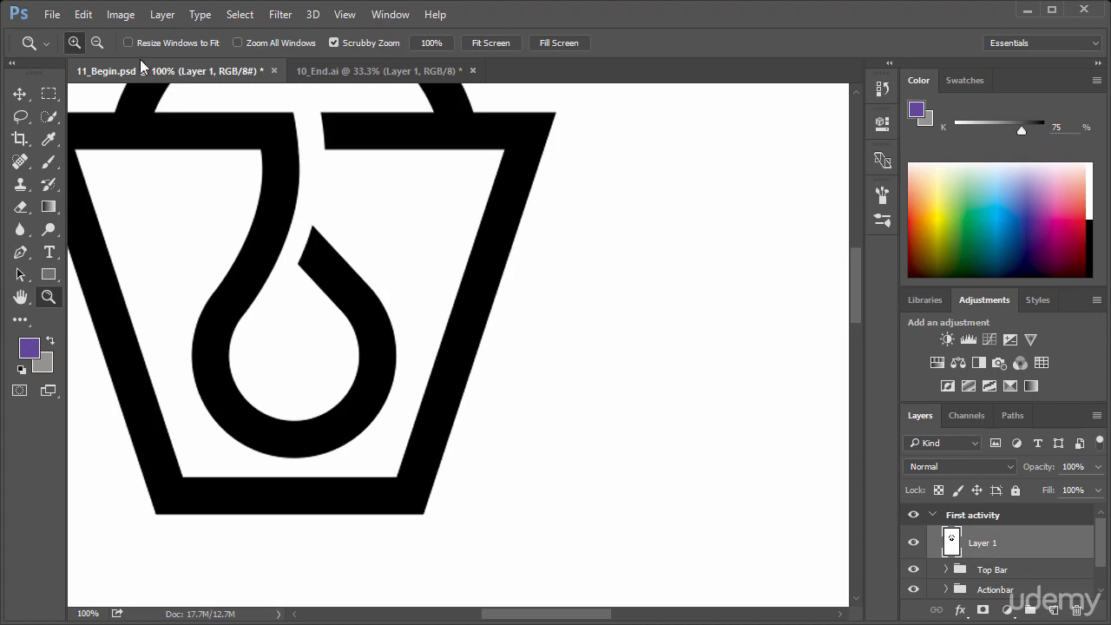
left_click(21, 93)
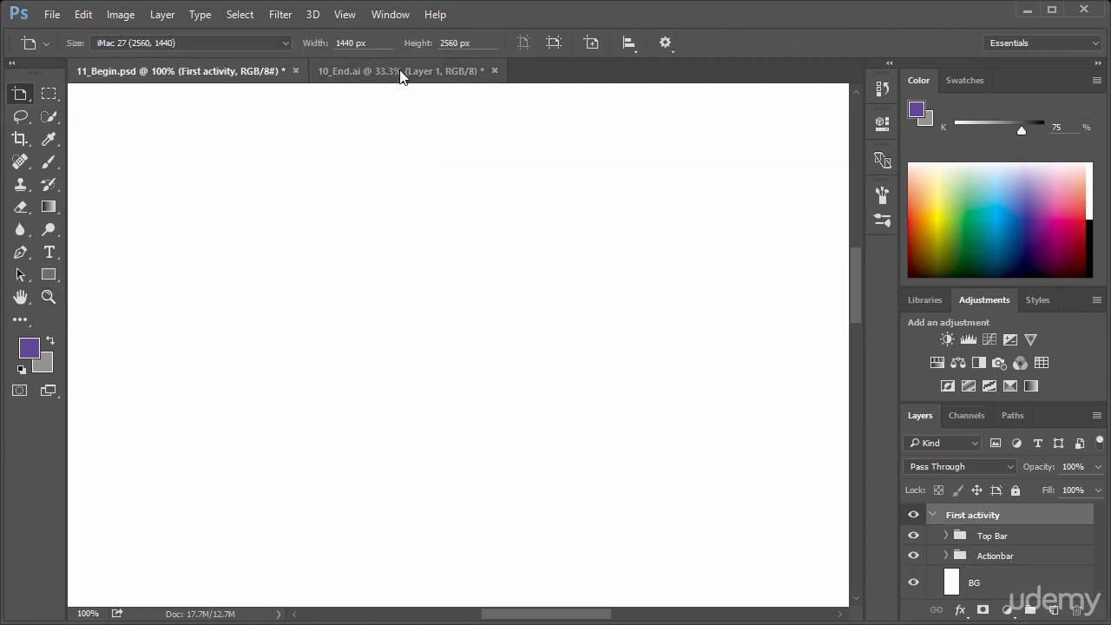
Open 10_End from the Illustrator folder again, importing its page at a resolution of 500 pixels/inch.
left_click(400, 72)
left_click(50, 15)
left_click(61, 47)
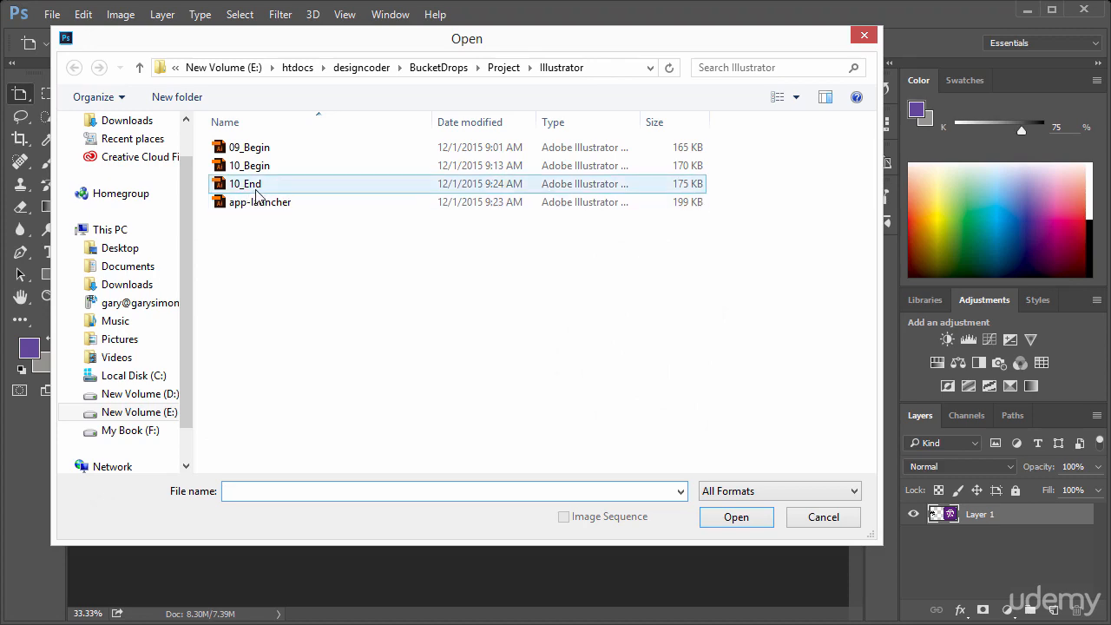
double_click(258, 186)
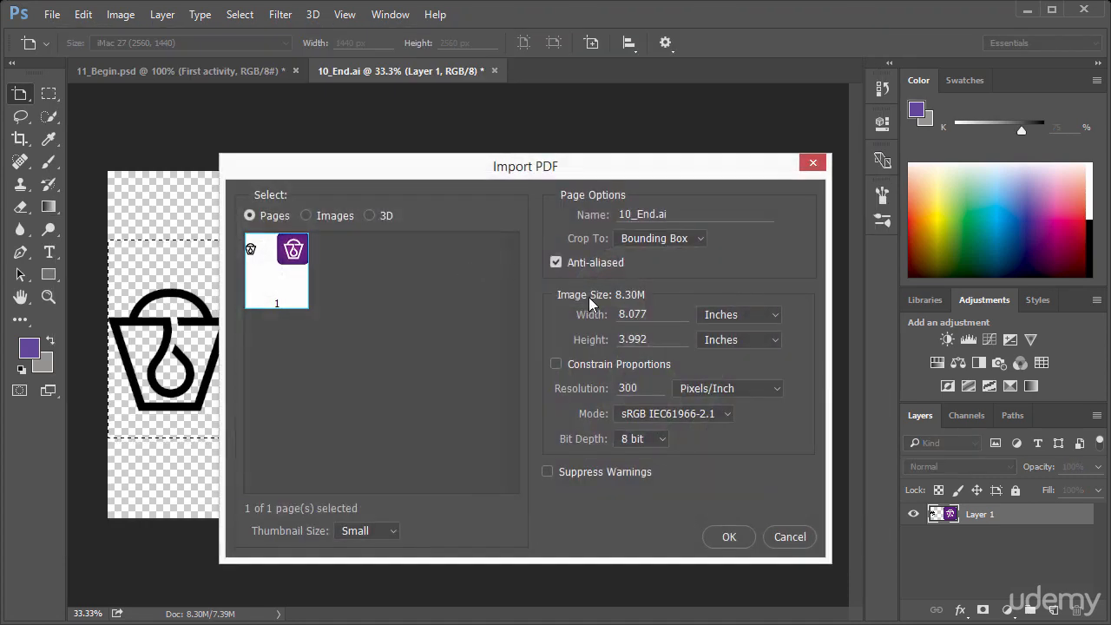
double_click(621, 389)
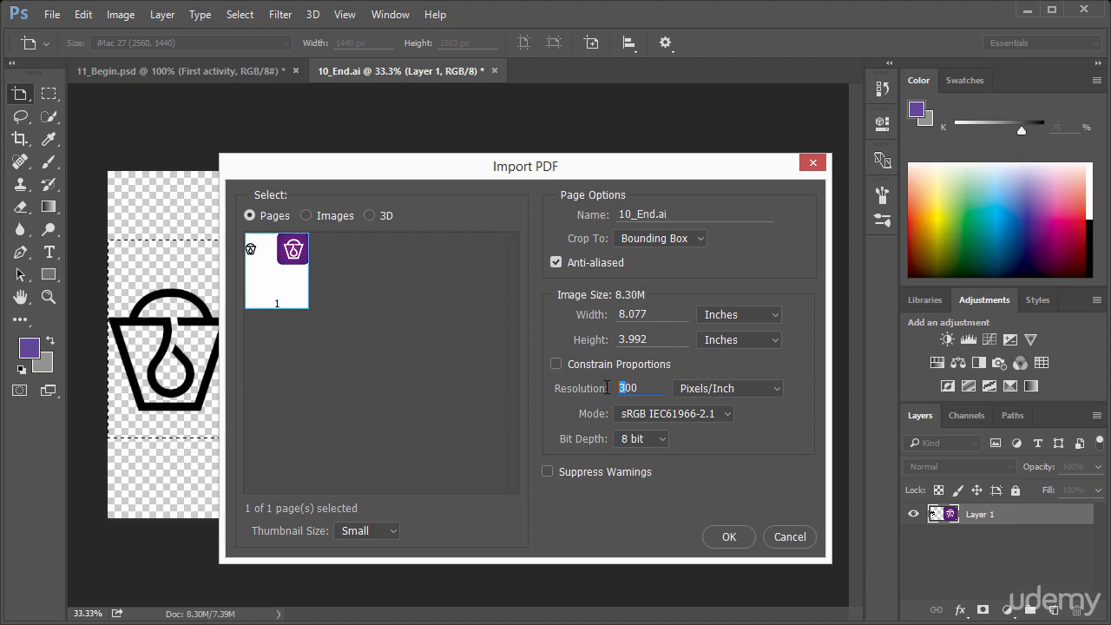
type("500")
left_click(732, 537)
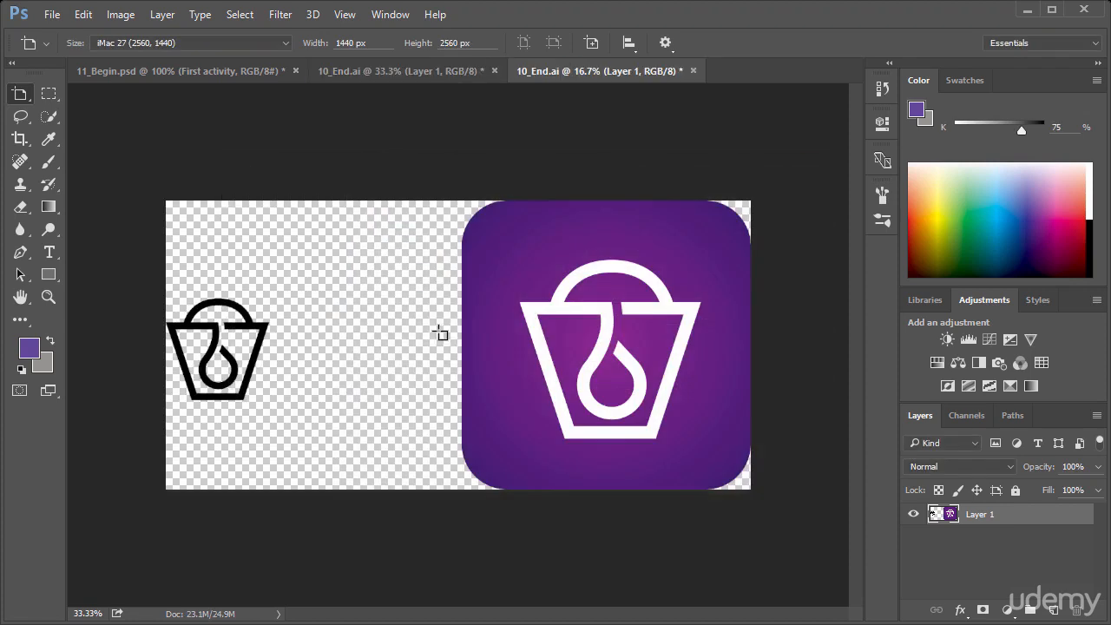
Copy the black bucket logo from the 500 pixels/inch import and close the 300 pixels/inch 10_End document without saving.
left_click(49, 92)
left_click_drag(300, 254, 156, 422)
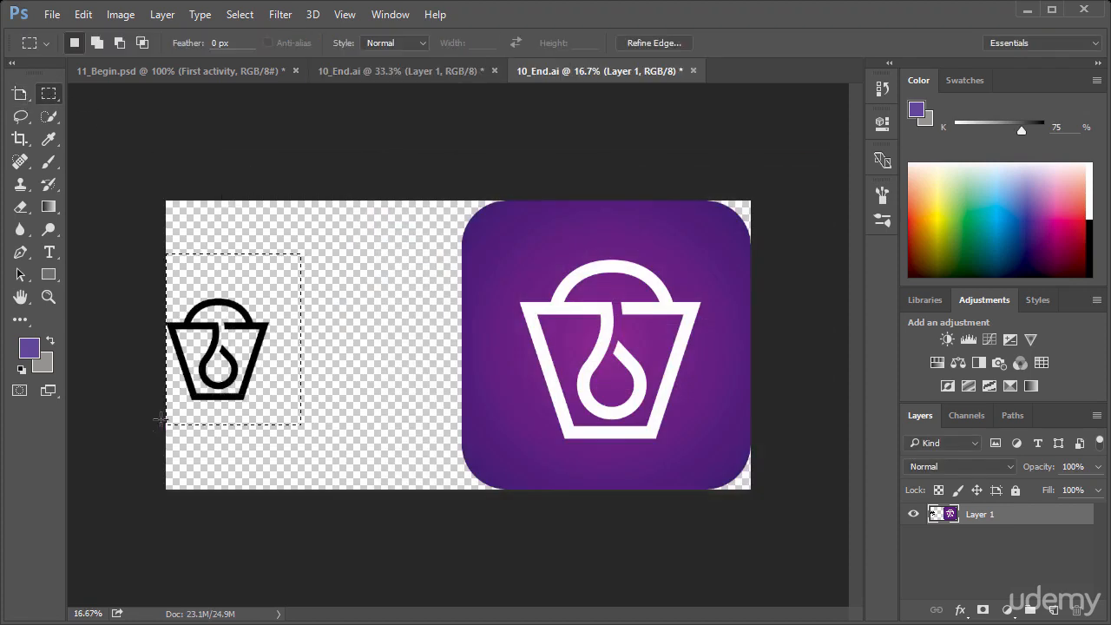
left_click(490, 74)
left_click(495, 72)
key("n")
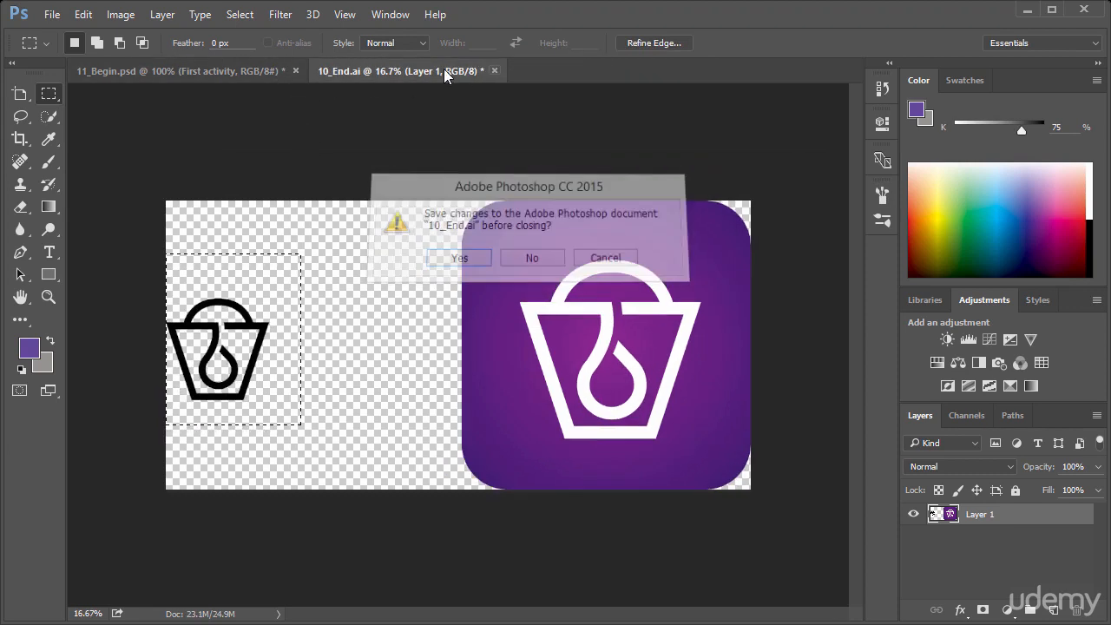
Paste the higher-resolution bucket logo into the First activity artboard of 11_Begin.psd.
left_click(265, 72)
key("ctrl+0")
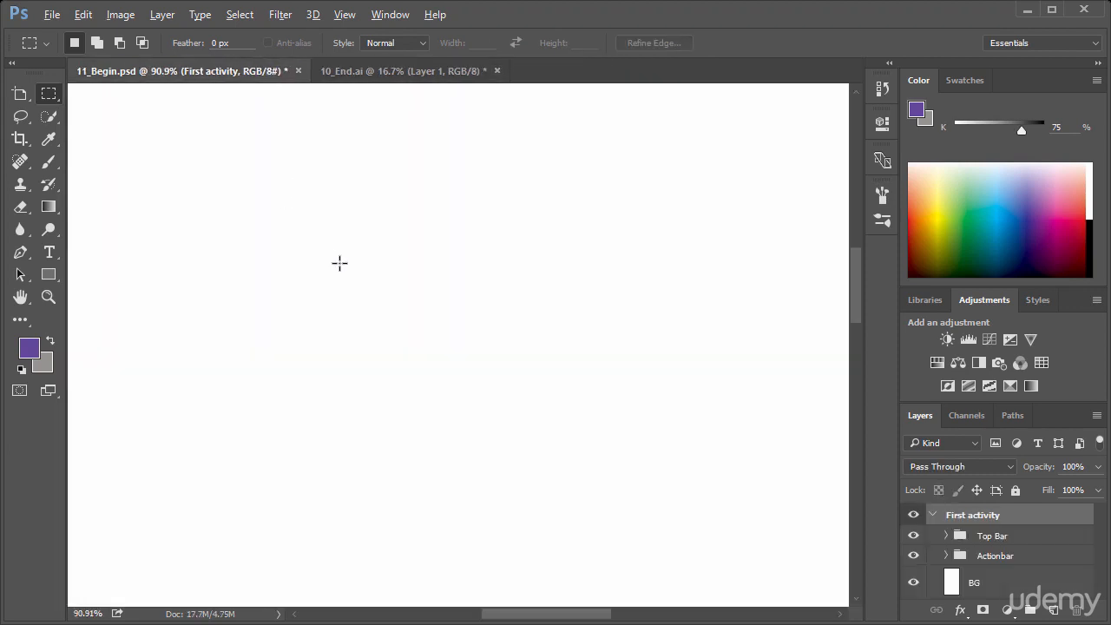
key("ctrl+v")
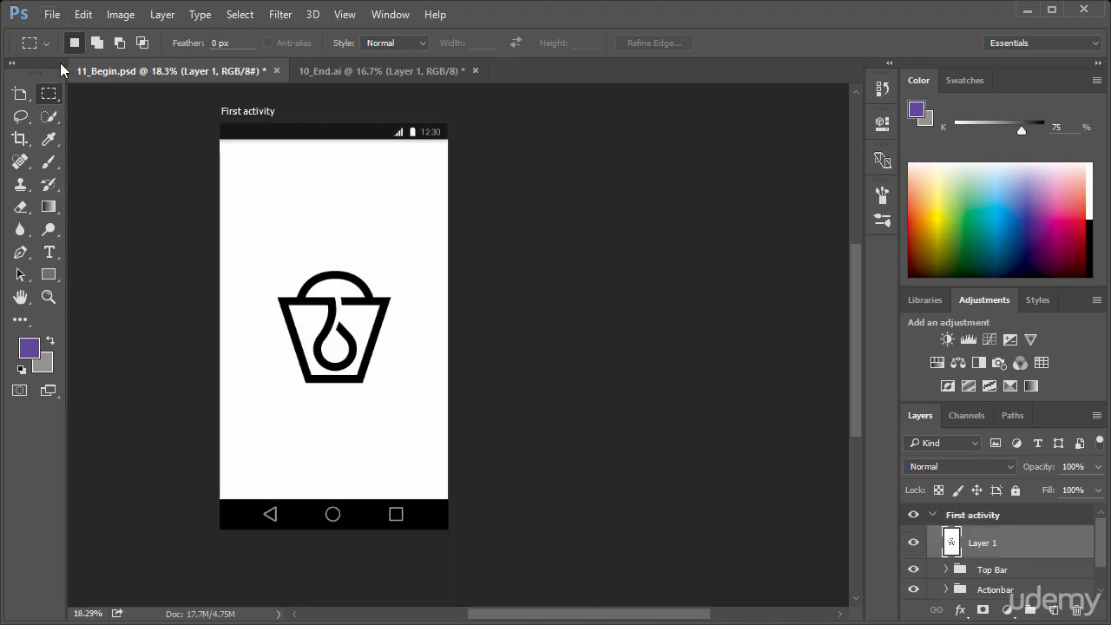
Move the pasted bucket logo up into the upper half of the First activity artboard.
right_click(50, 94)
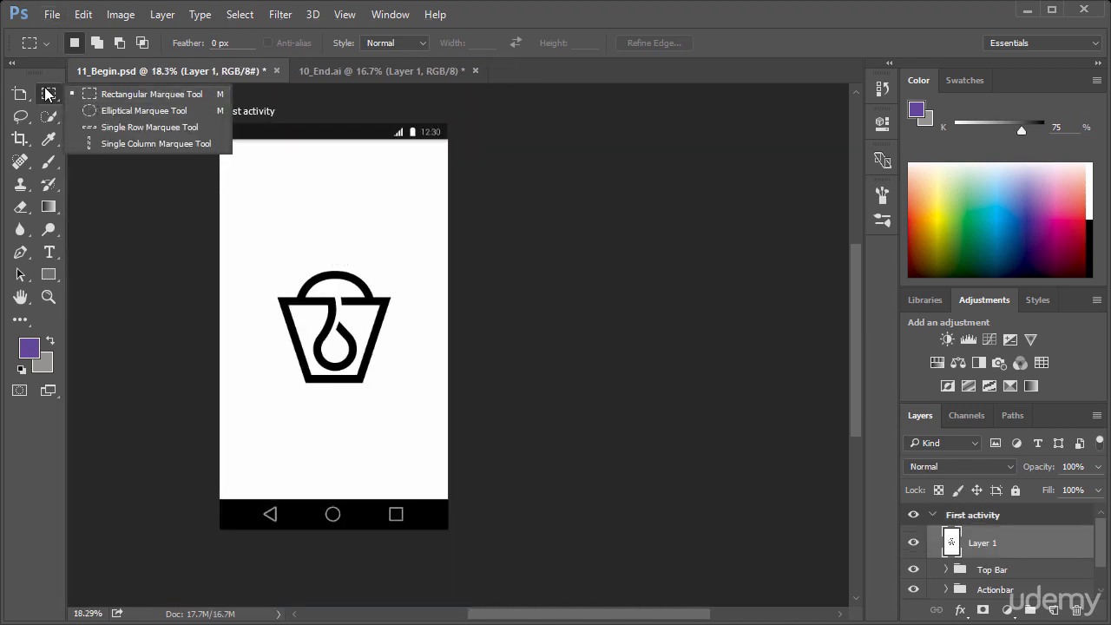
left_click(21, 94)
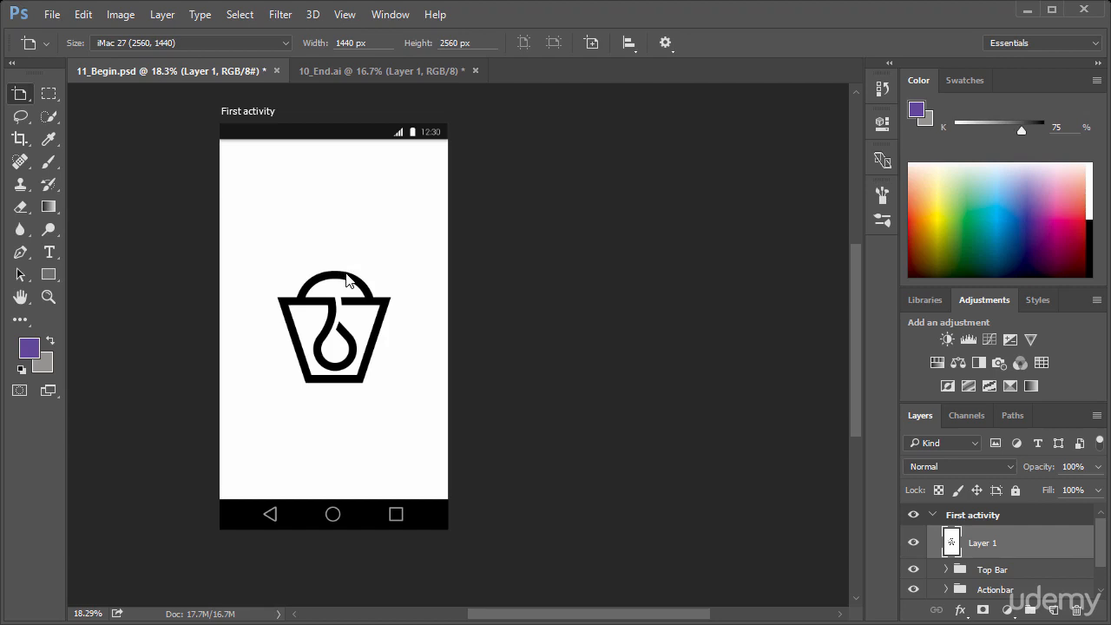
key("v")
left_click_drag(346, 279, 343, 224)
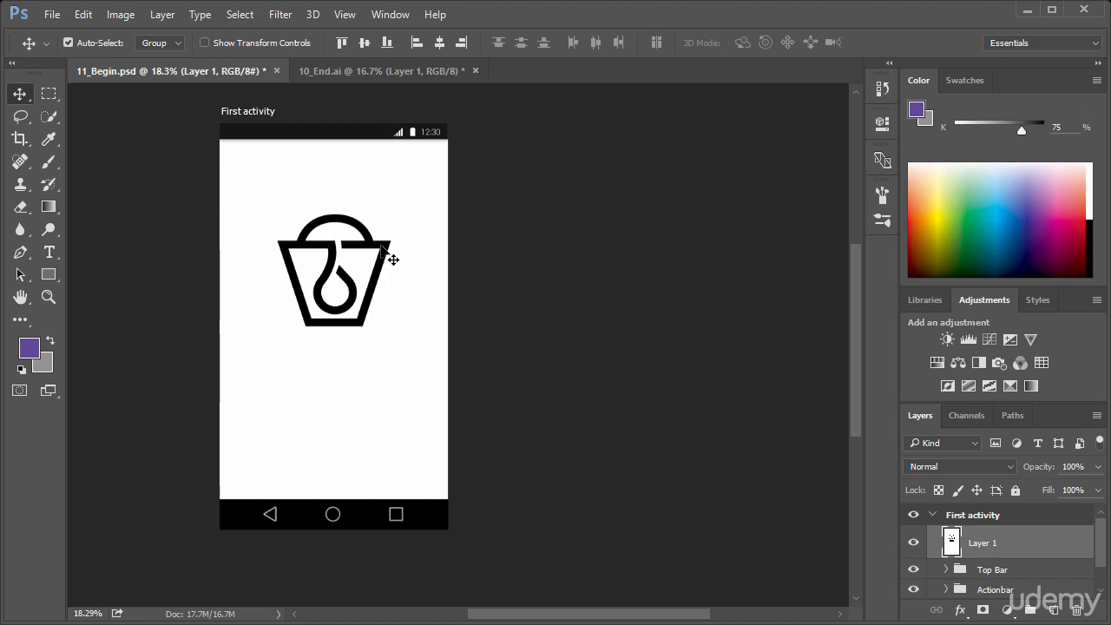
Scale the bucket logo to about 86% around its centre and shift it slightly higher on the artboard.
key("ctrl+t")
left_click_drag(393, 215, 383, 223)
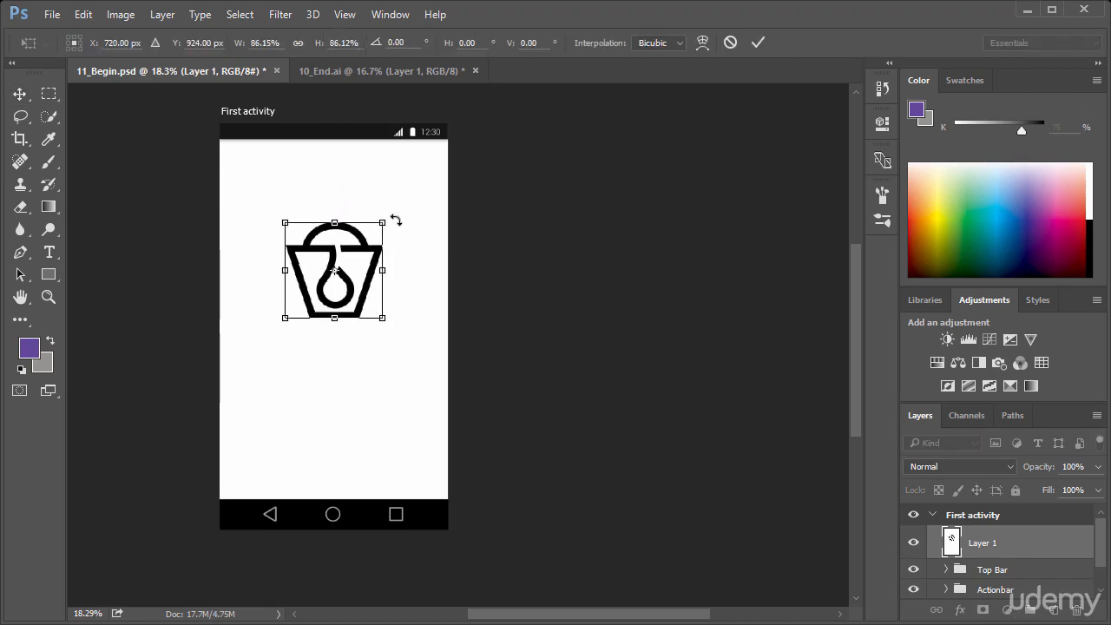
left_click(19, 93)
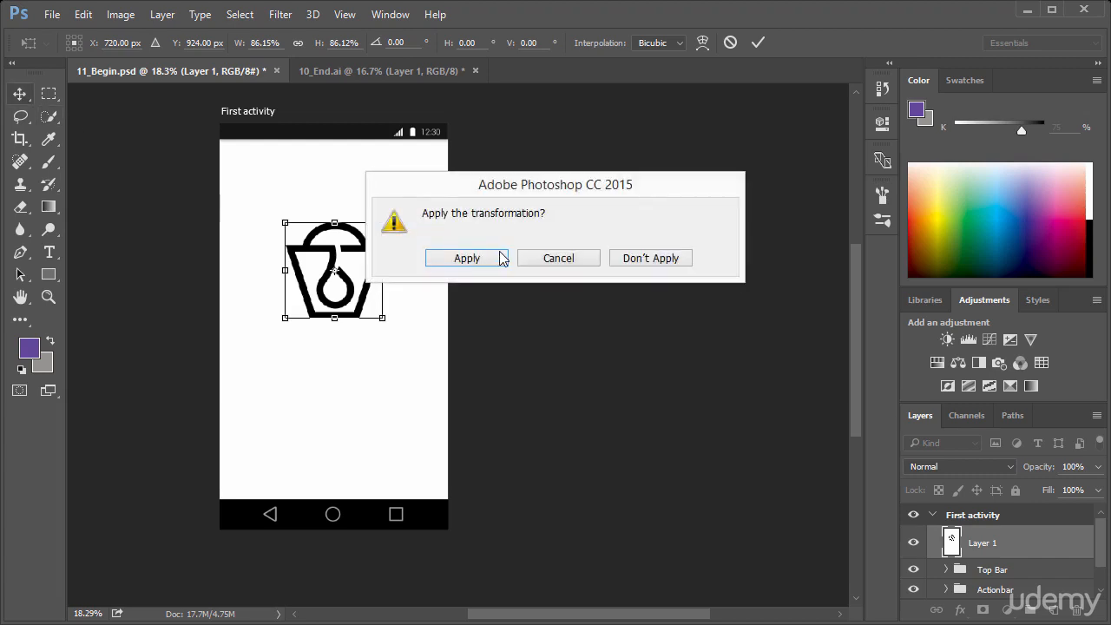
left_click(431, 264)
left_click_drag(374, 257, 376, 242)
scroll(504, 347, "down", 1)
scroll(495, 348, "up", 1)
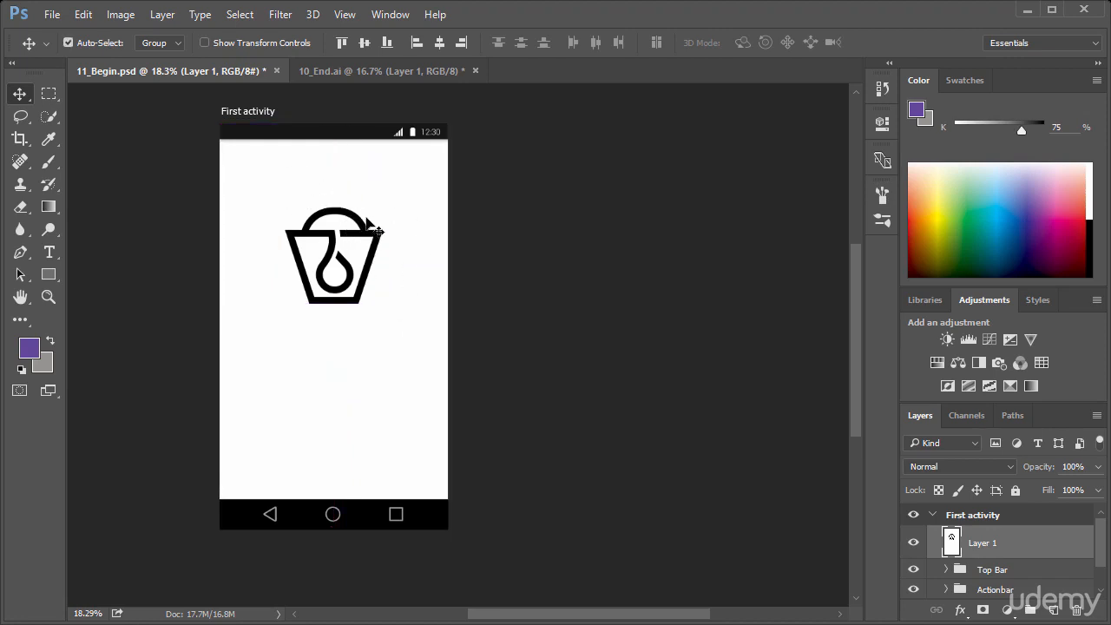
Open the layer style of the BG layer and enable a Color Overlay on it.
scroll(1013, 569, "down", 1)
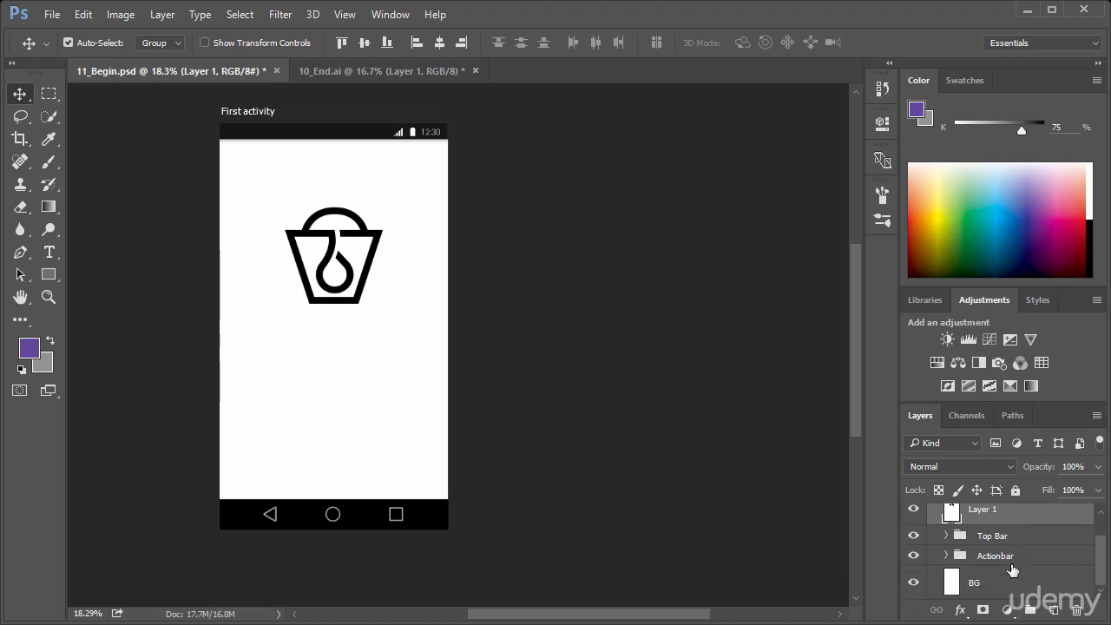
left_click(990, 588)
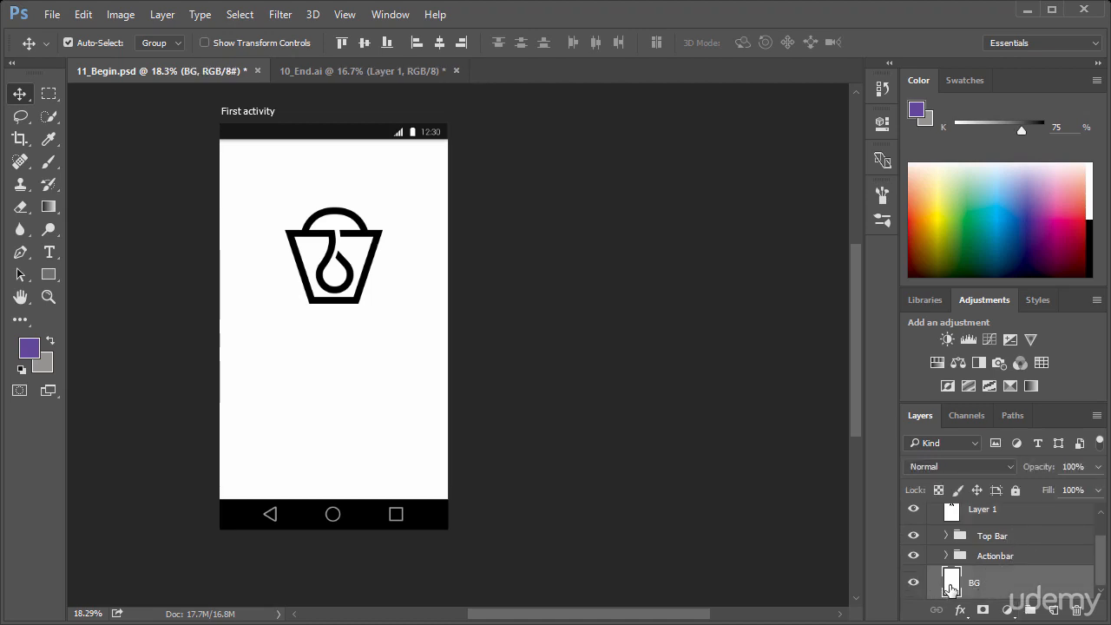
double_click(951, 590)
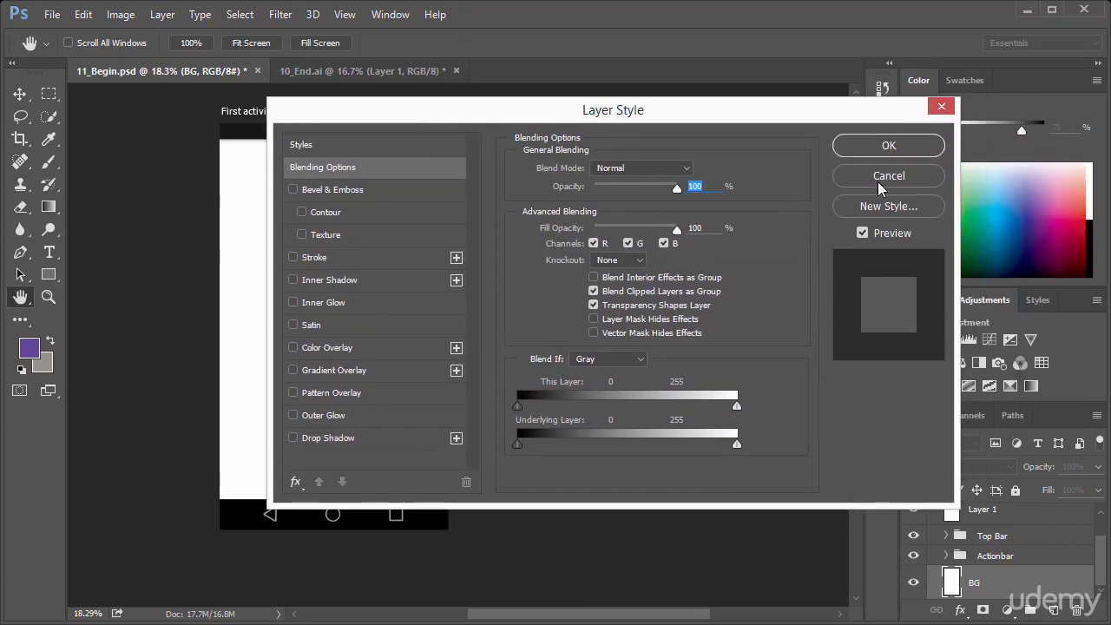
left_click_drag(499, 116, 650, 143)
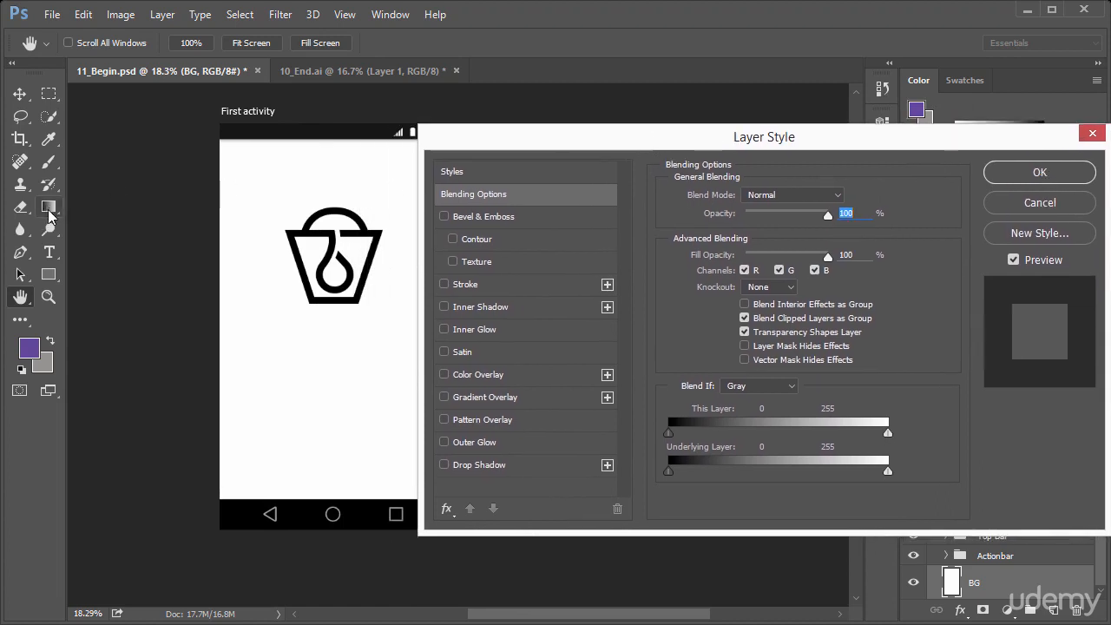
left_click(444, 375)
left_click_drag(497, 139, 538, 151)
left_click(539, 394)
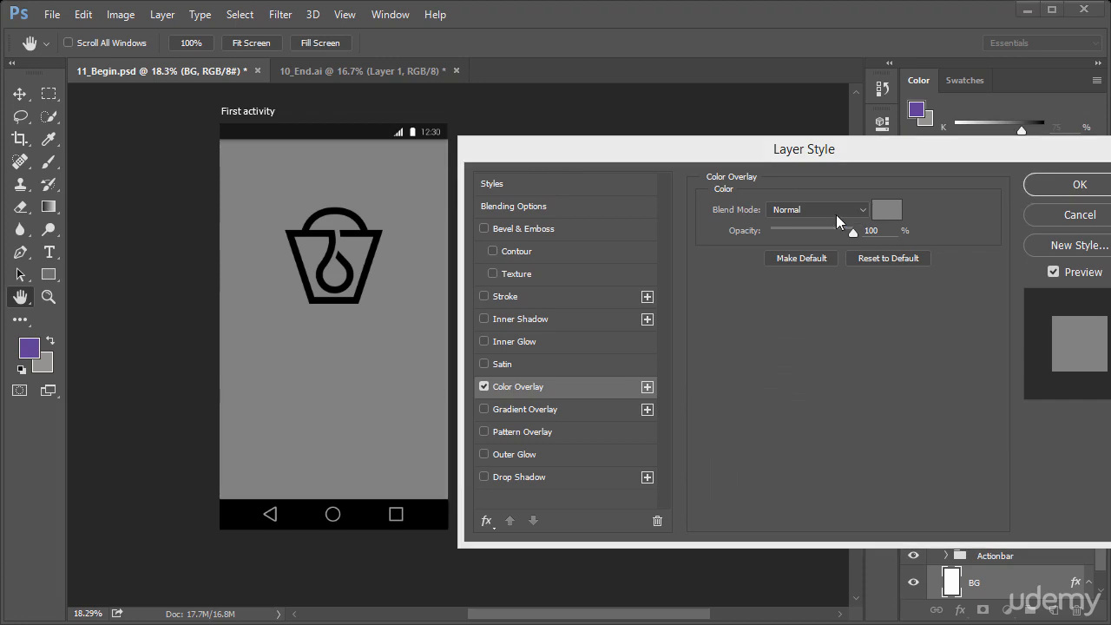
Set the BG layer's overlay color to 34186d and apply the layer style.
left_click(882, 210)
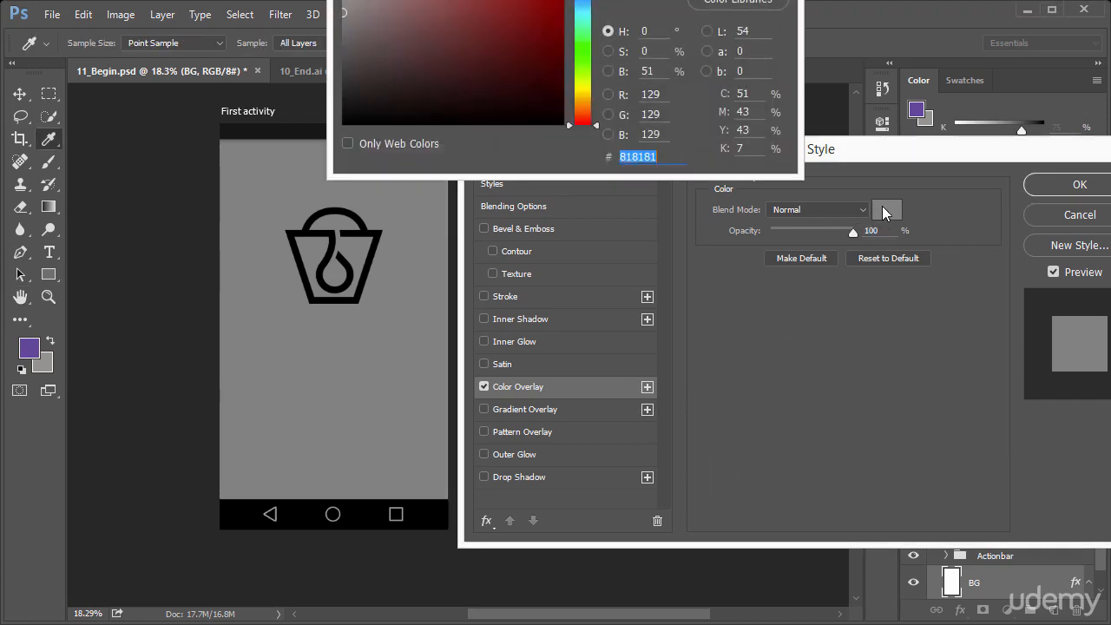
type("34186d")
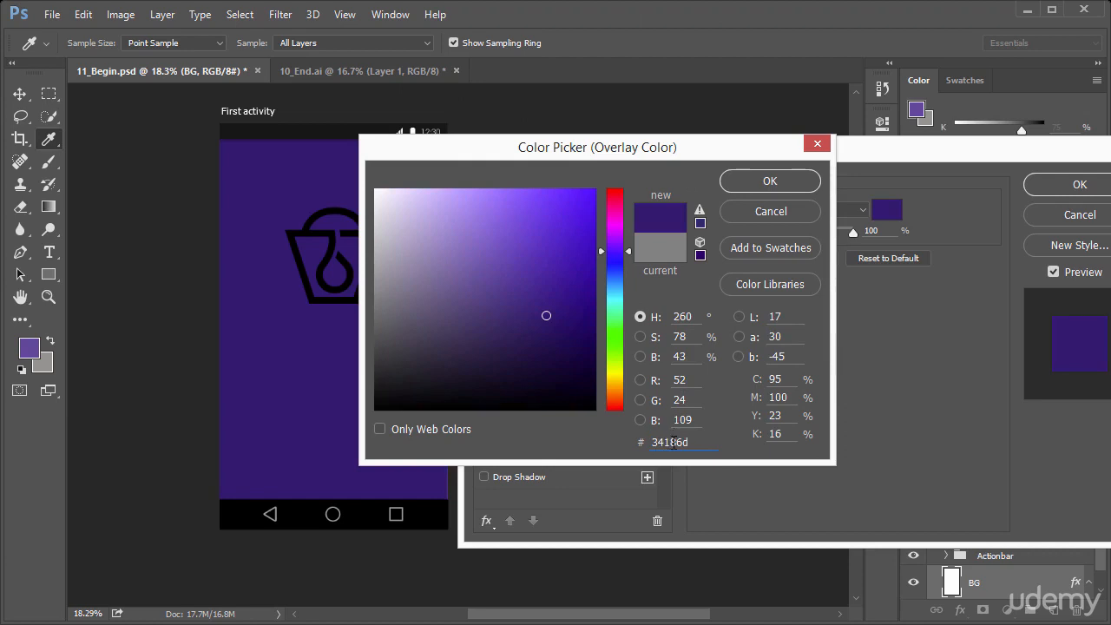
left_click(777, 185)
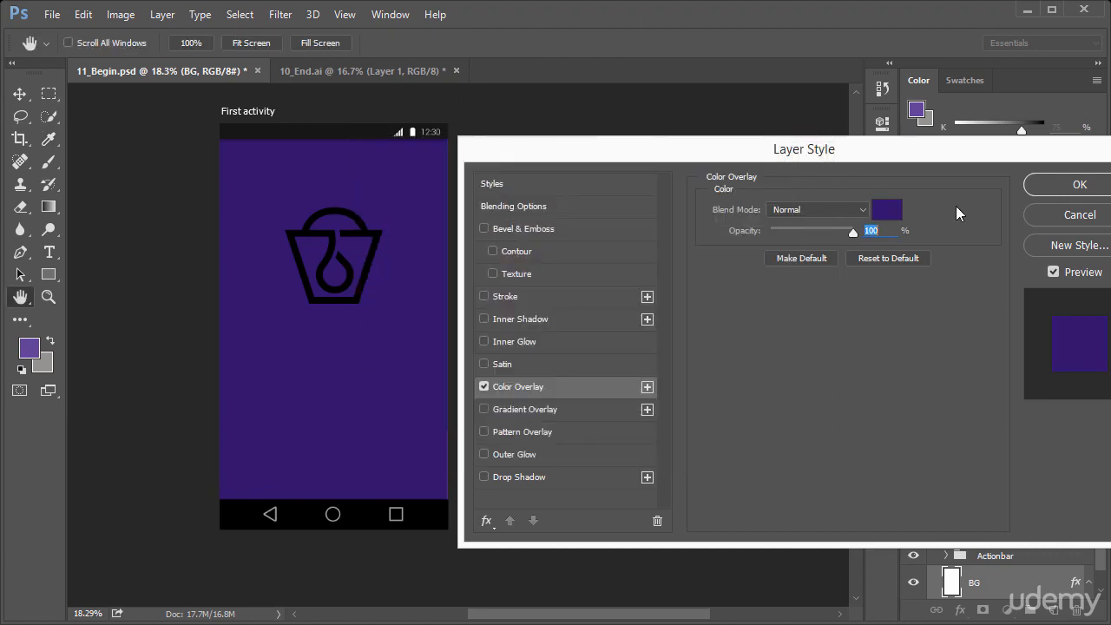
left_click(1080, 185)
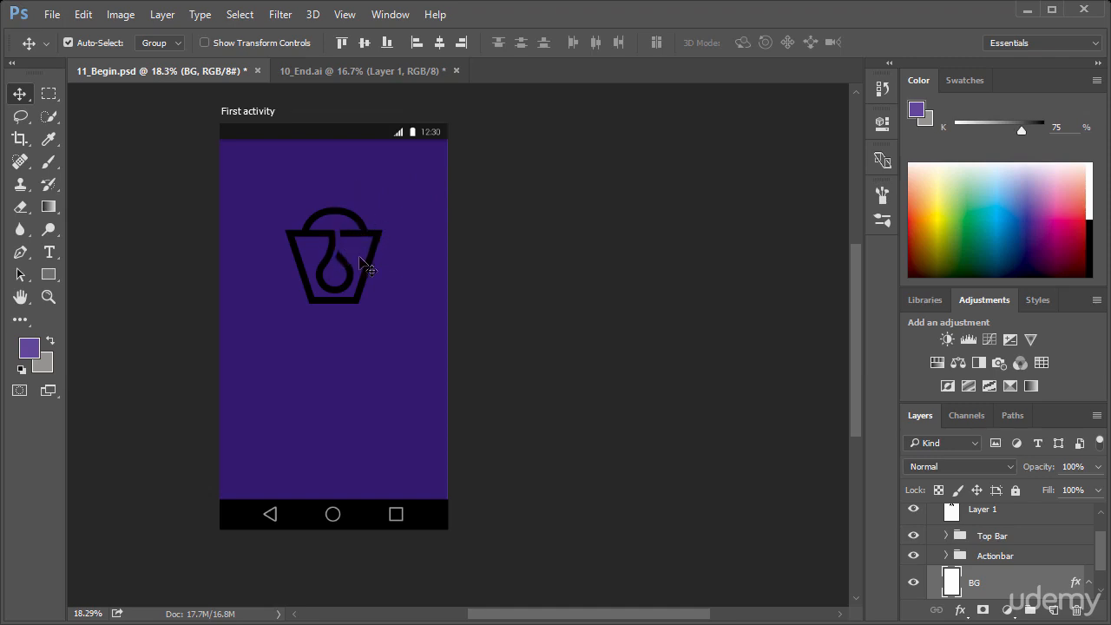
Rename the bucket logo's layer to Logo.
left_click(367, 235)
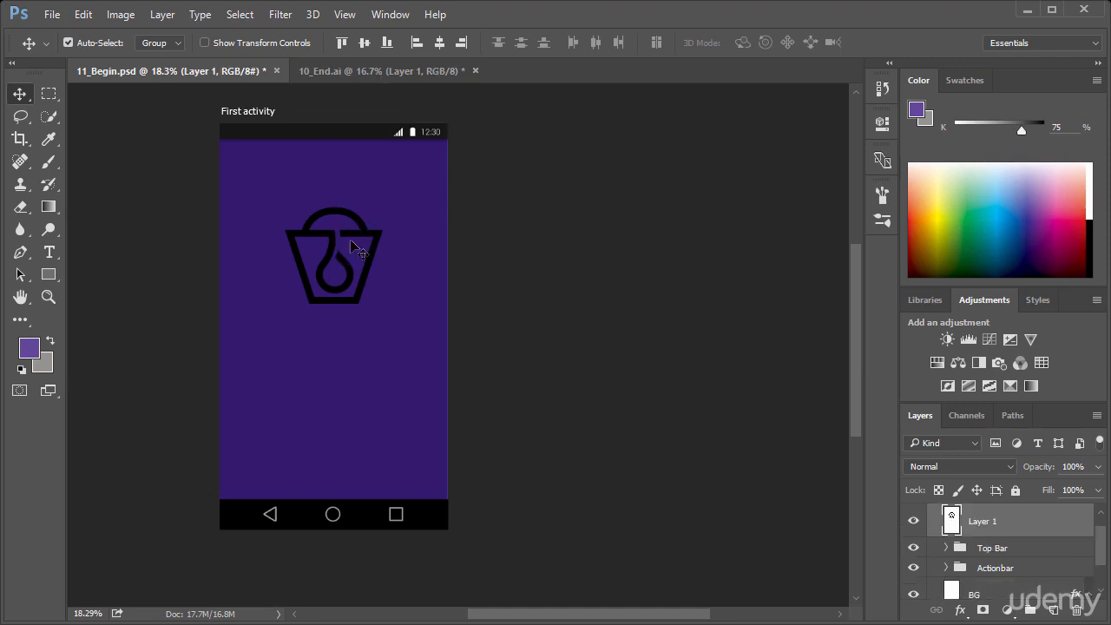
key("ctrl+1")
left_click_drag(299, 183, 747, 408)
scroll(398, 227, "down", 4)
scroll(398, 229, "down", 4)
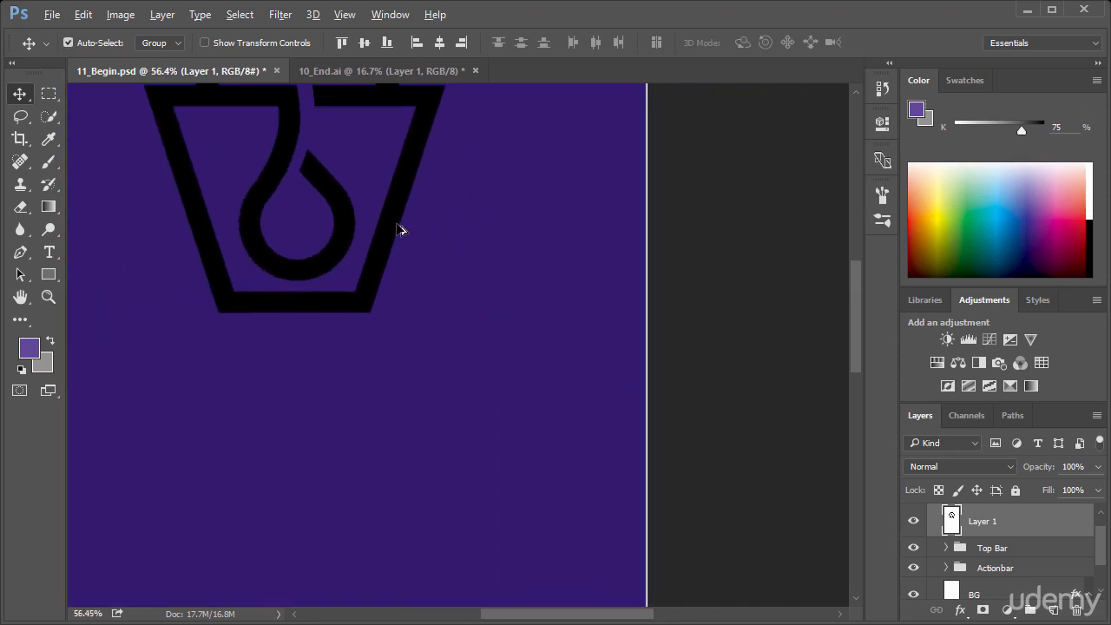
left_click_drag(399, 186, 518, 297)
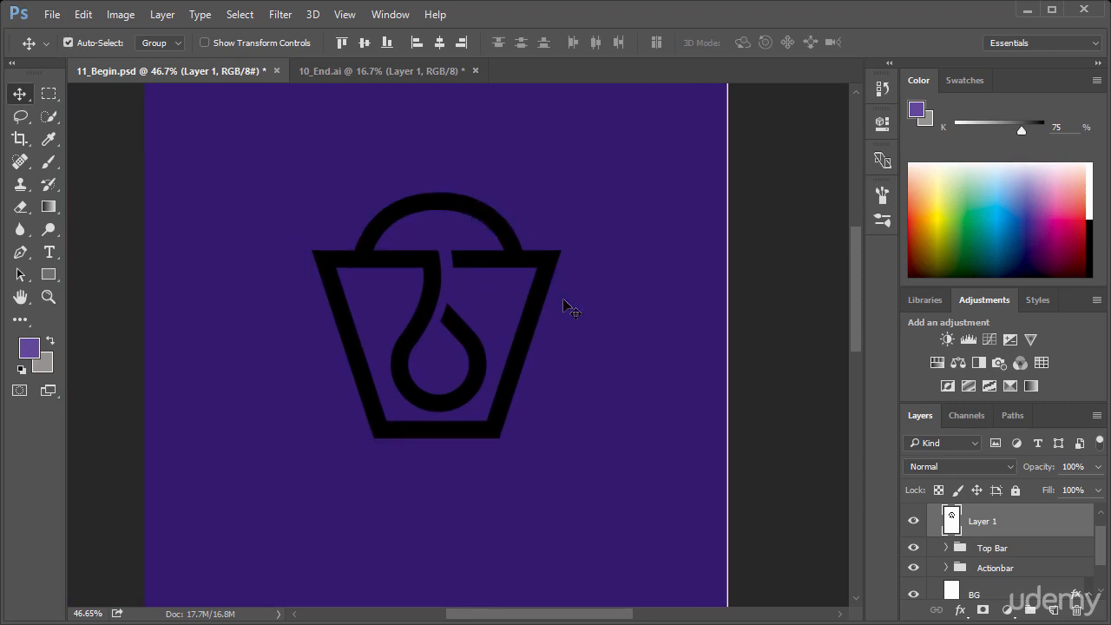
left_click(914, 521)
left_click(913, 521)
double_click(988, 521)
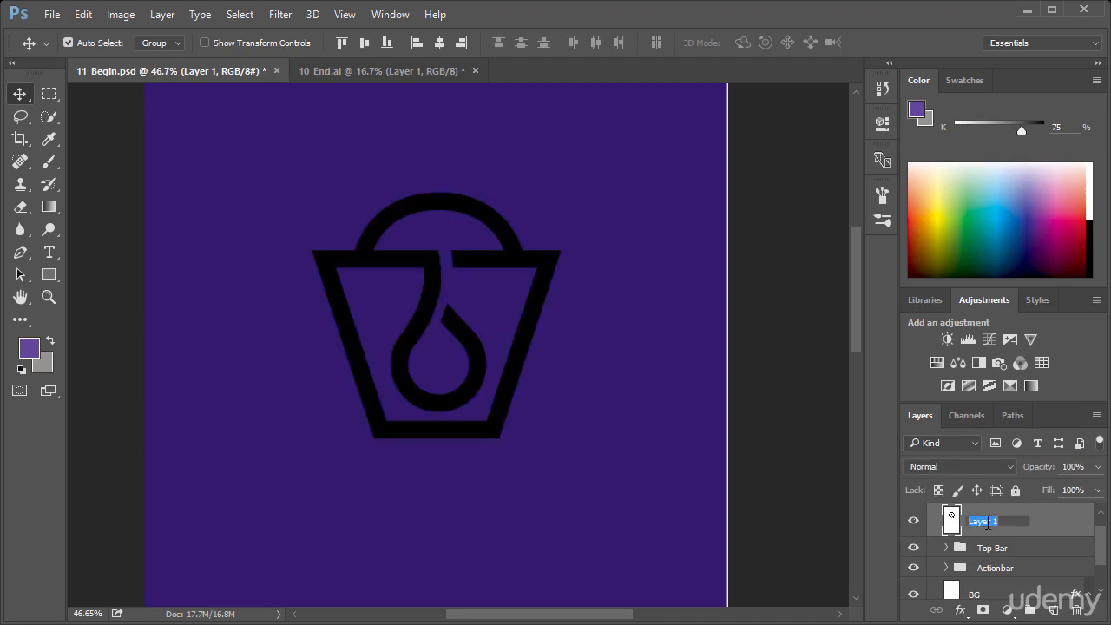
type("Logo")
key("Return")
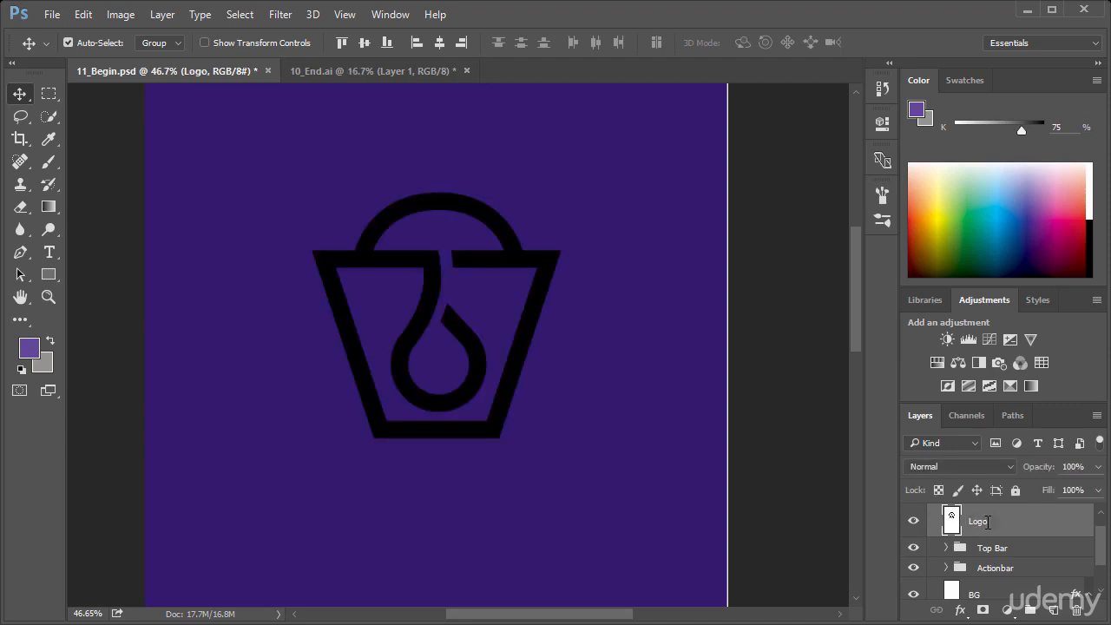
Give the Logo layer a white (ffffff) Color Overlay.
double_click(1090, 527)
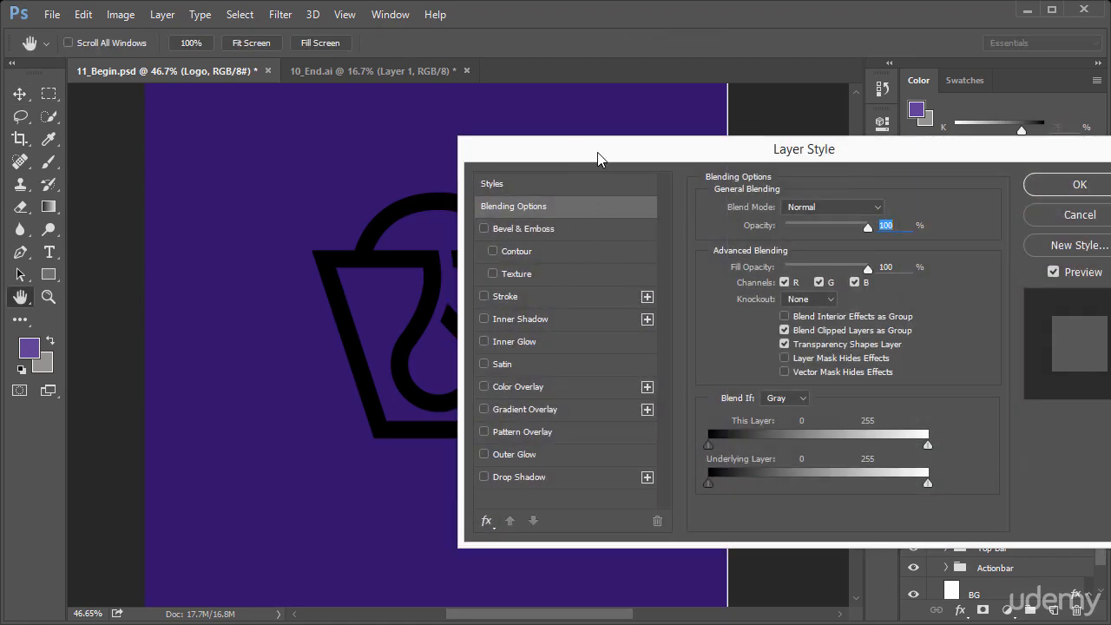
left_click_drag(598, 159, 675, 166)
left_click(597, 397)
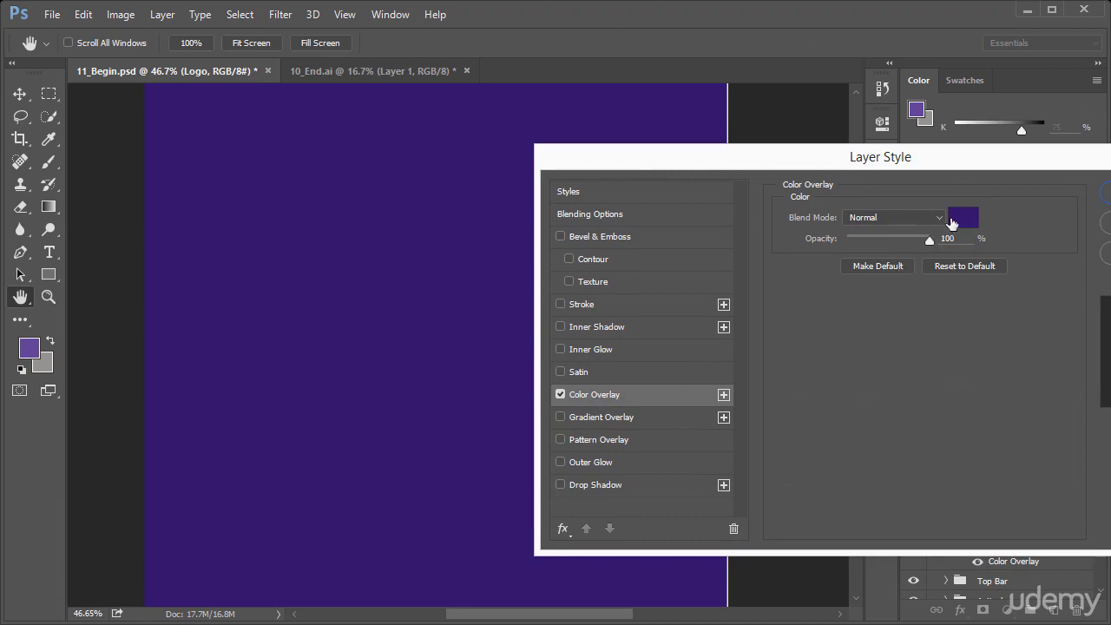
left_click(956, 221)
type("ffffff")
key("Return")
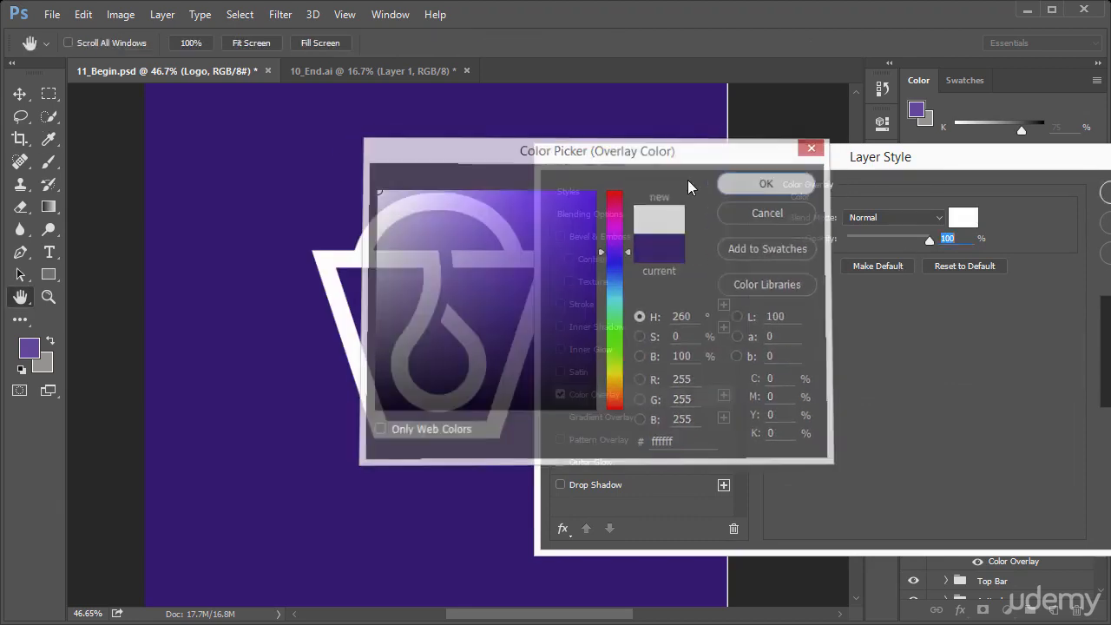
left_click_drag(669, 160, 809, 230)
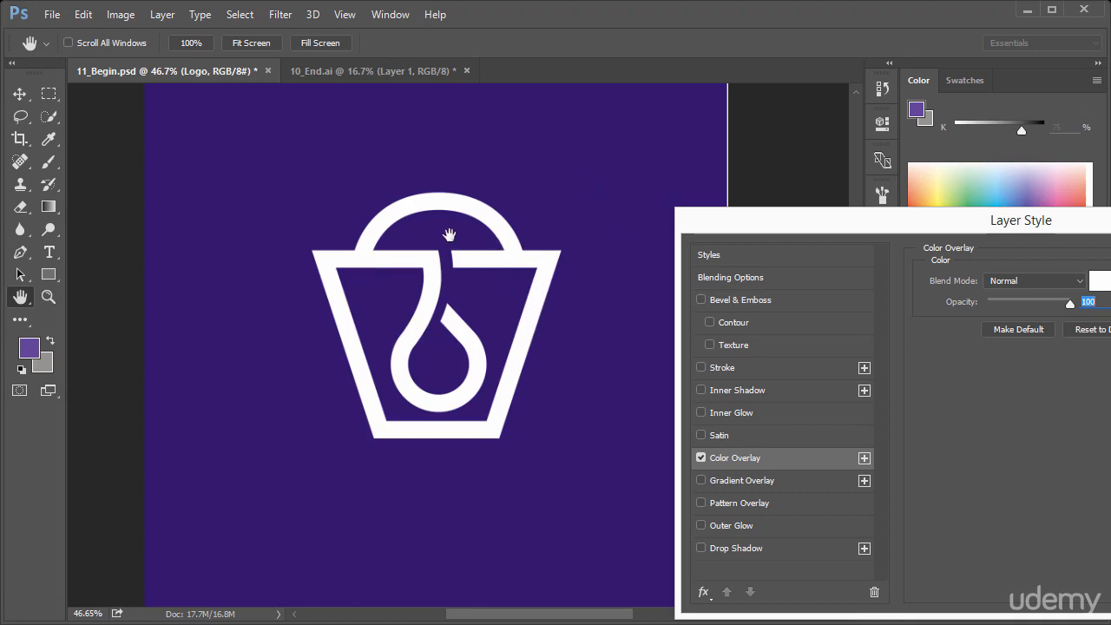
left_click_drag(735, 225, 628, 181)
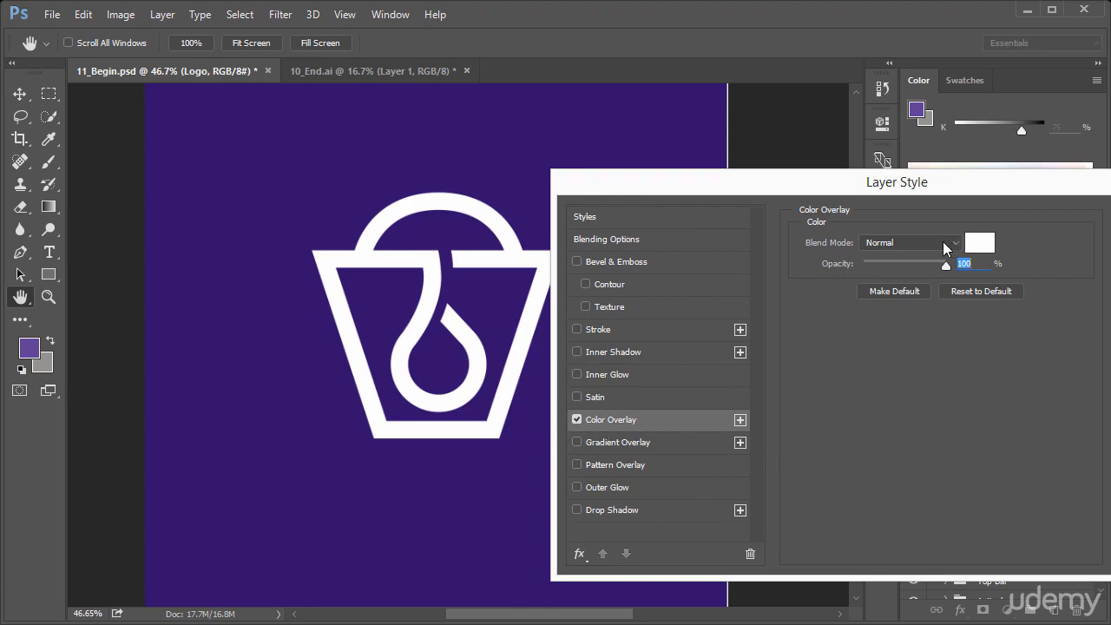
Use a linear Gradient Overlay instead of the Color Overlay on the Logo layer, with its angle set to 126°.
left_click(576, 420)
left_click(578, 442)
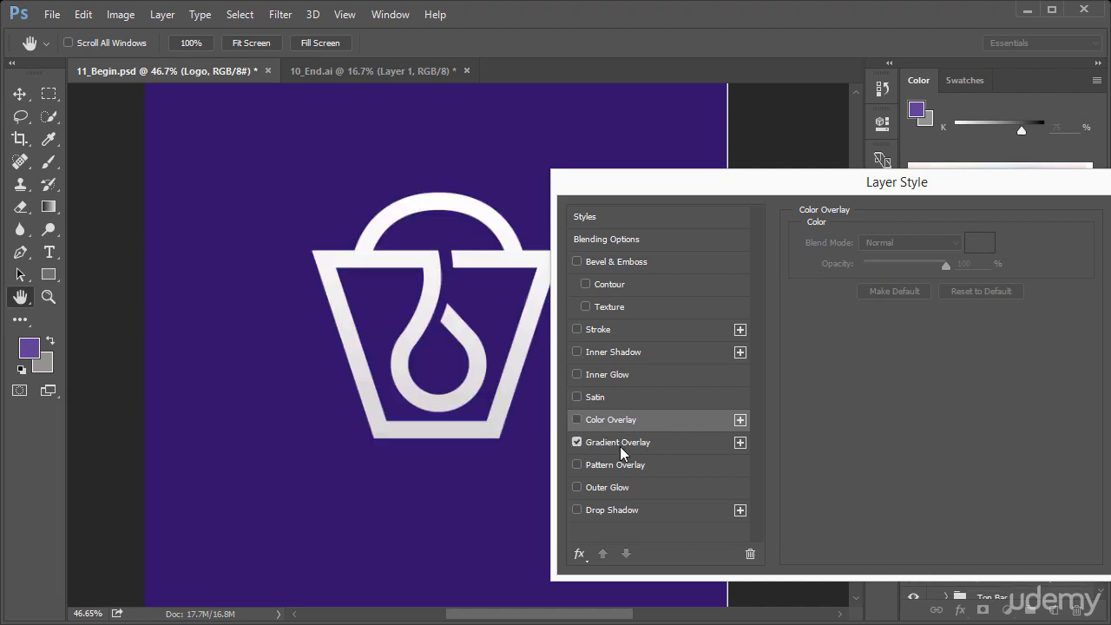
left_click(623, 444)
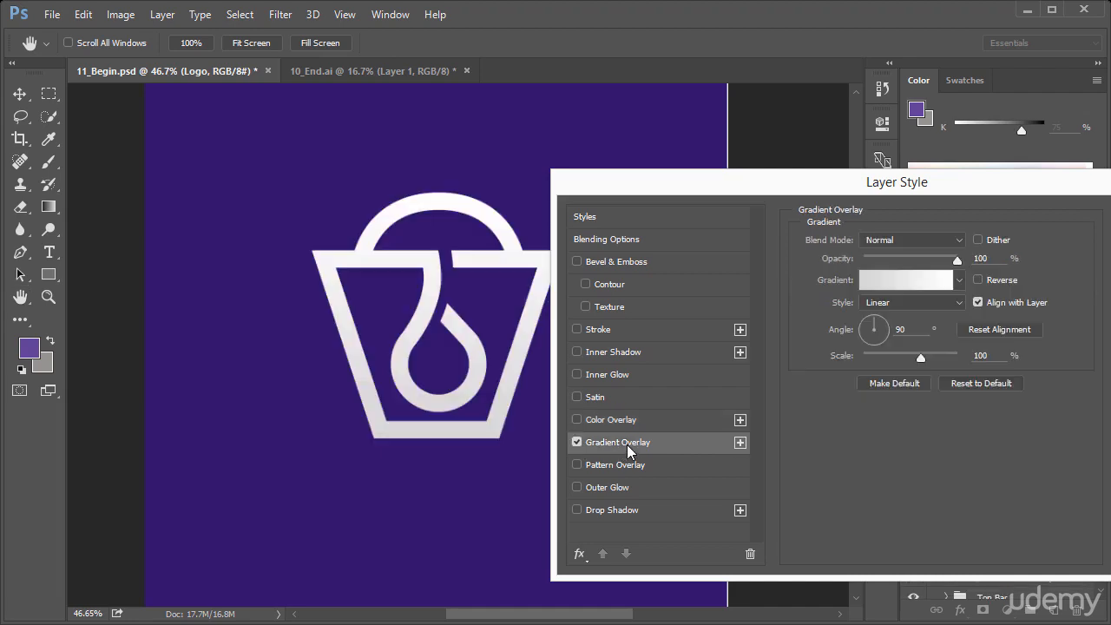
left_click(872, 328)
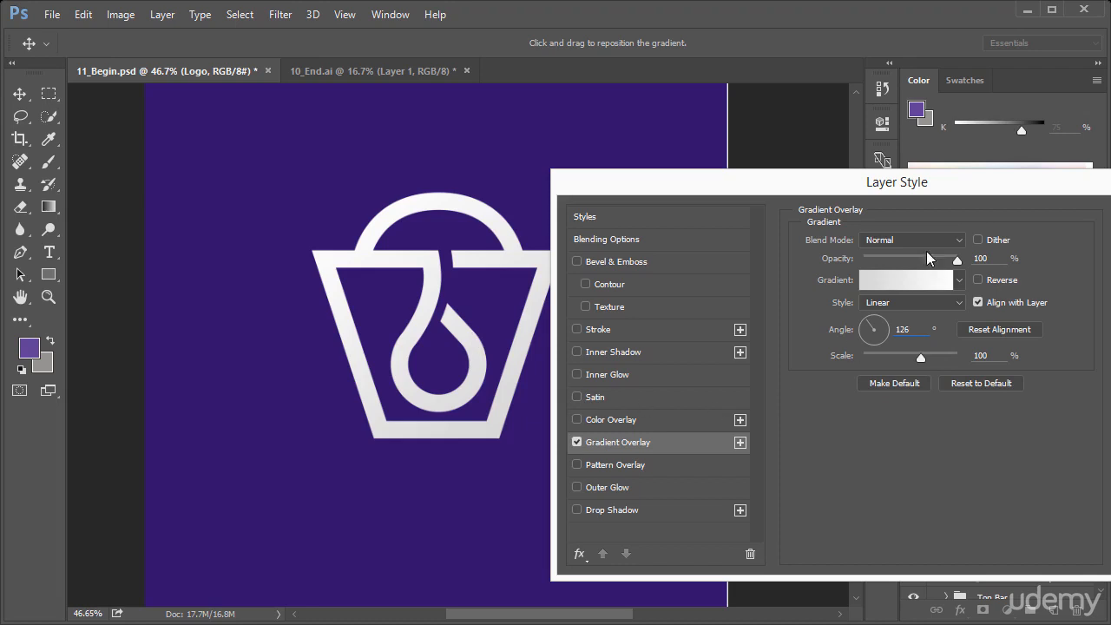
left_click_drag(842, 182, 910, 211)
Set the color stop at 0% in the Logo layer's overlay gradient to green 05e8b0.
left_click(918, 309)
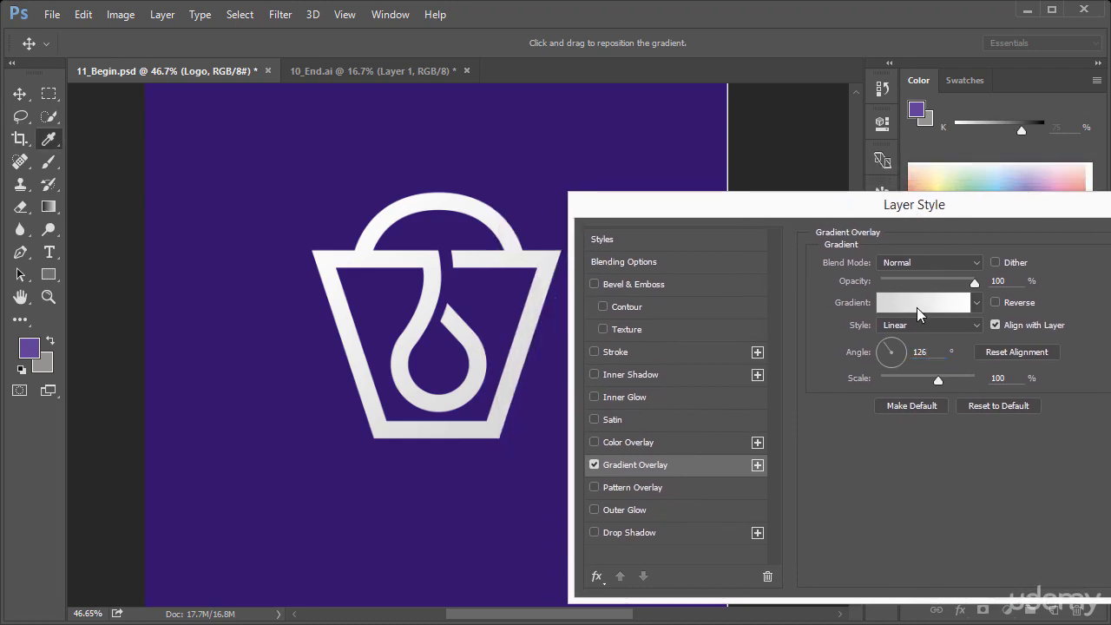
left_click_drag(395, 0, 881, 160)
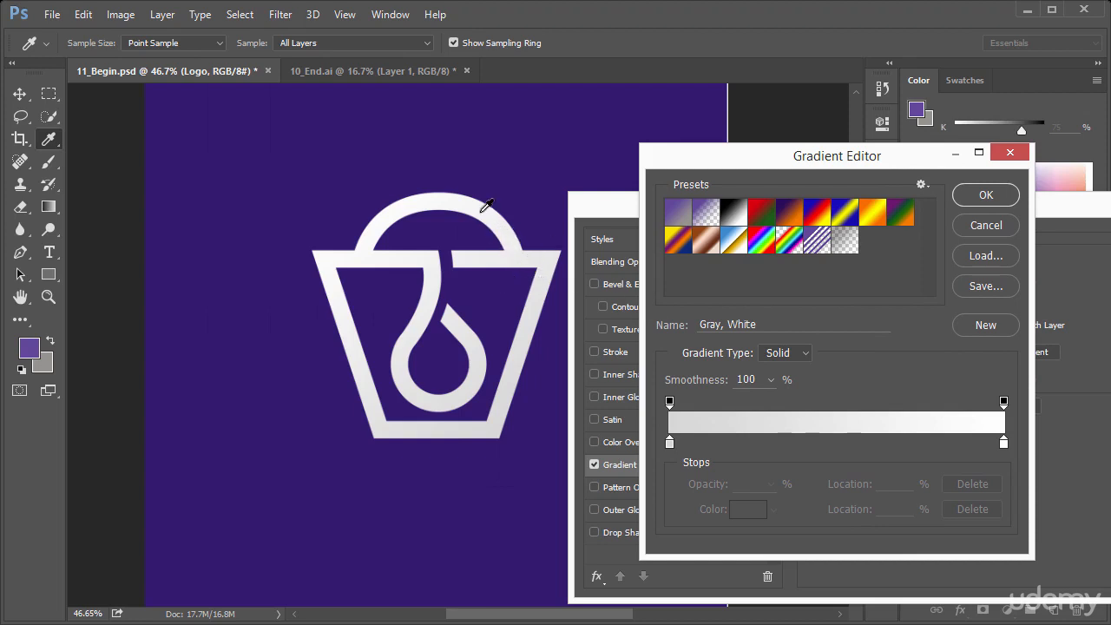
left_click(670, 444)
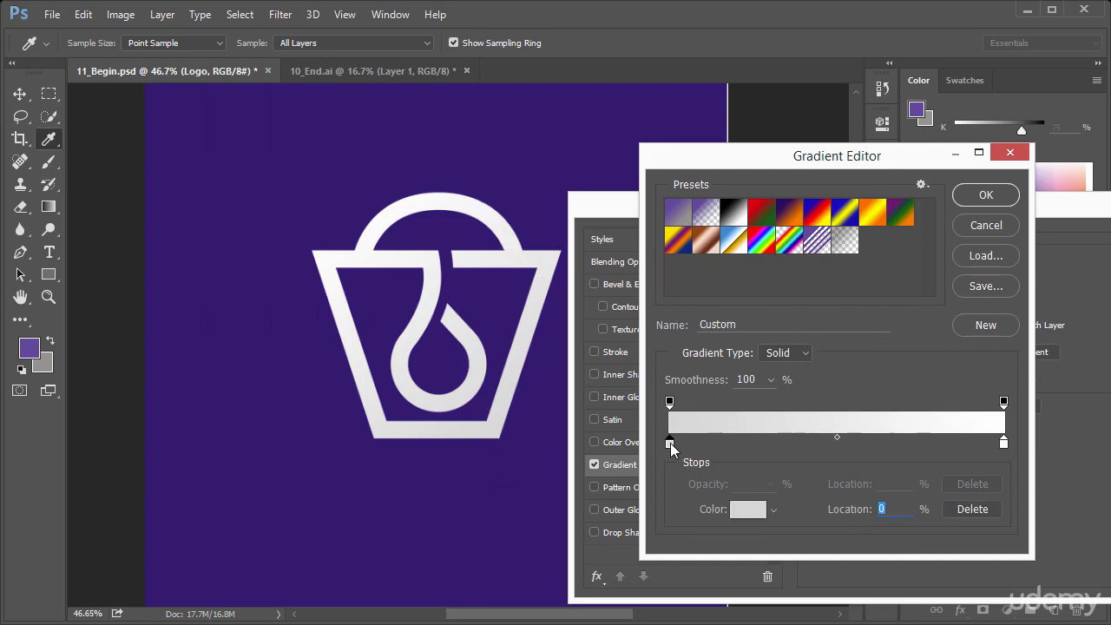
double_click(671, 444)
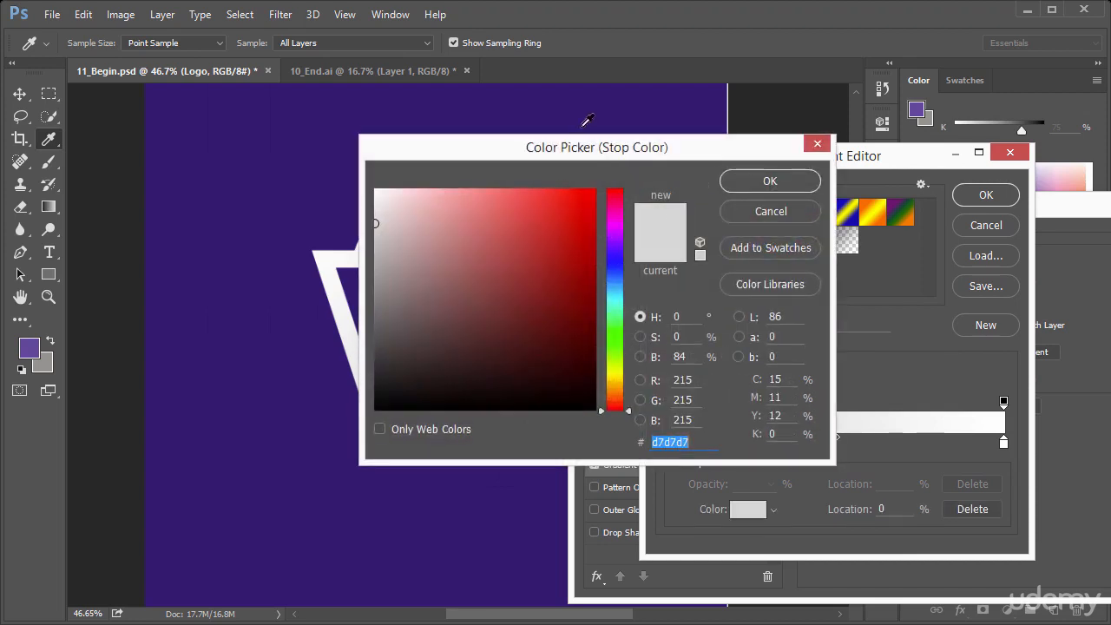
left_click_drag(762, 156, 985, 165)
type("000000")
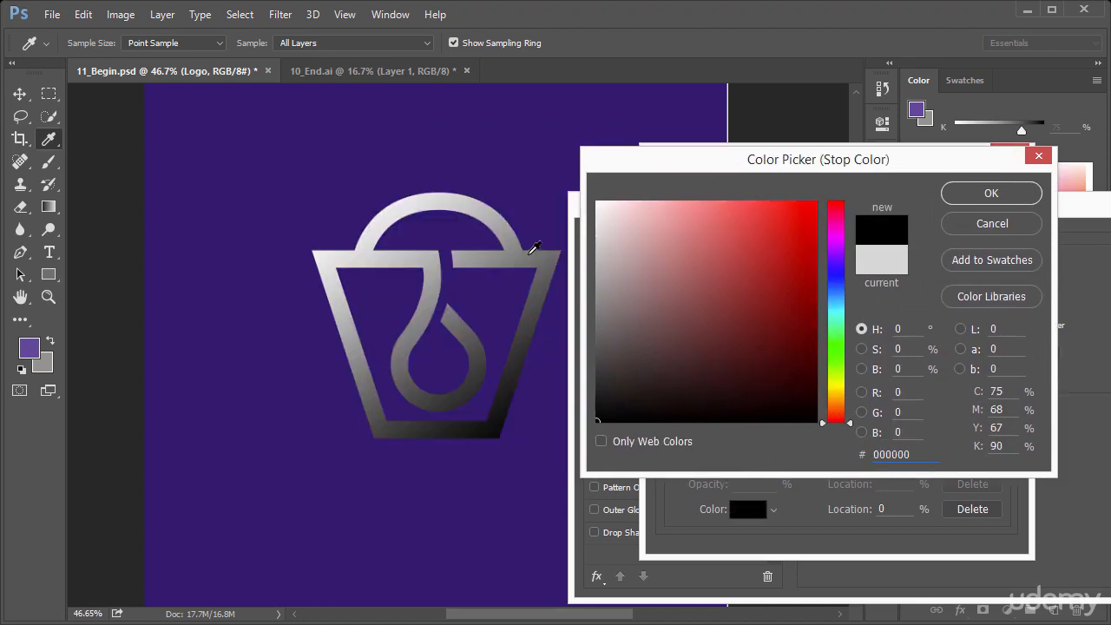
left_click(547, 205)
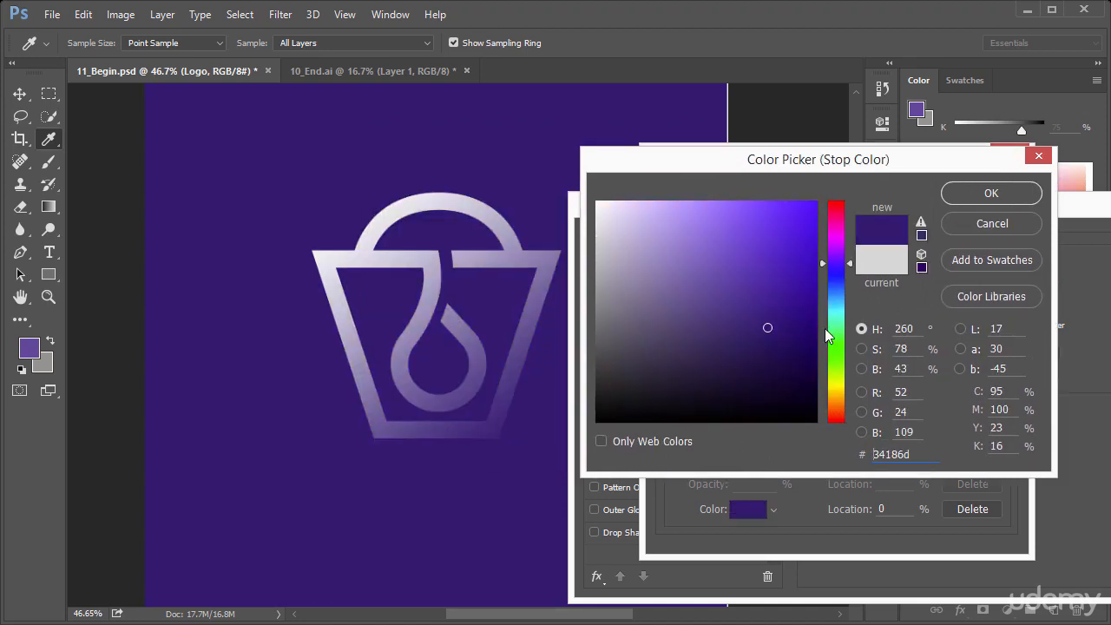
left_click(831, 304)
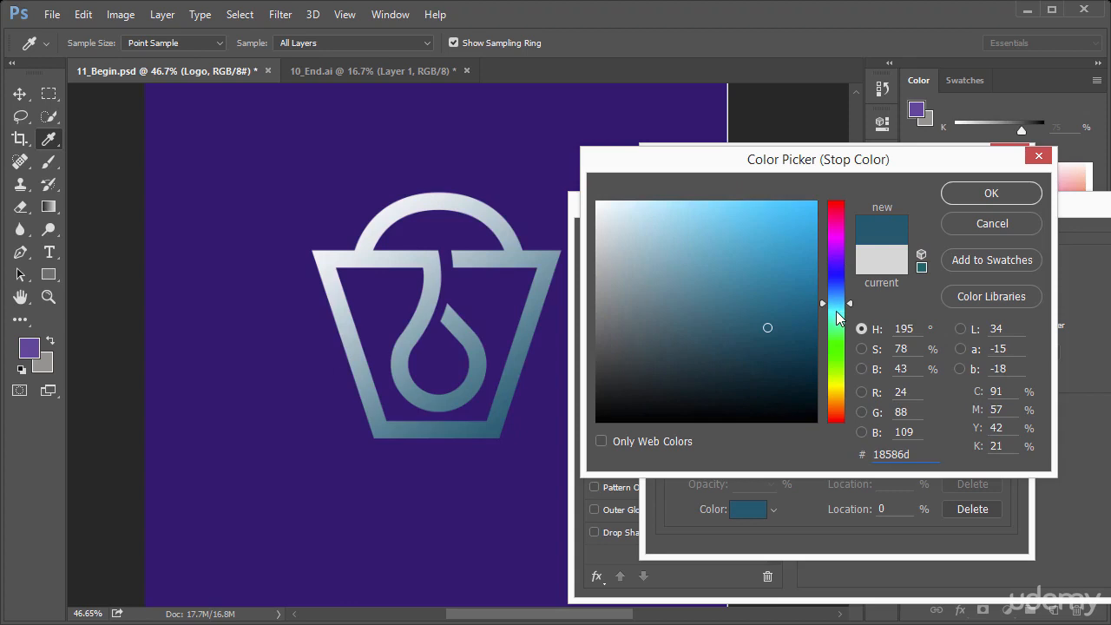
left_click_drag(837, 312, 839, 318)
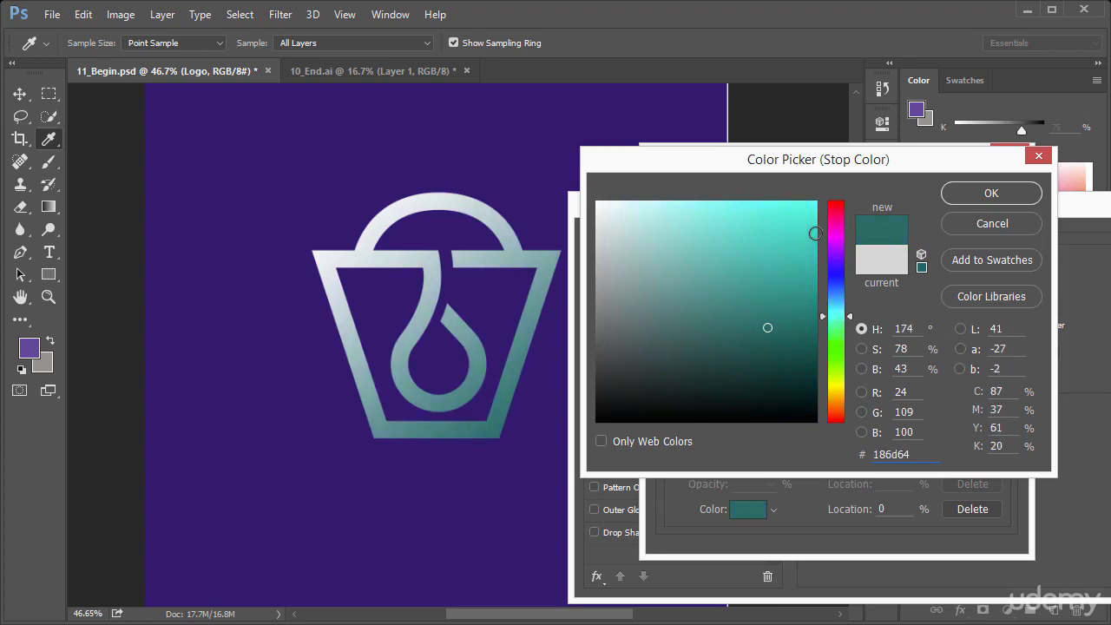
left_click_drag(815, 232, 813, 219)
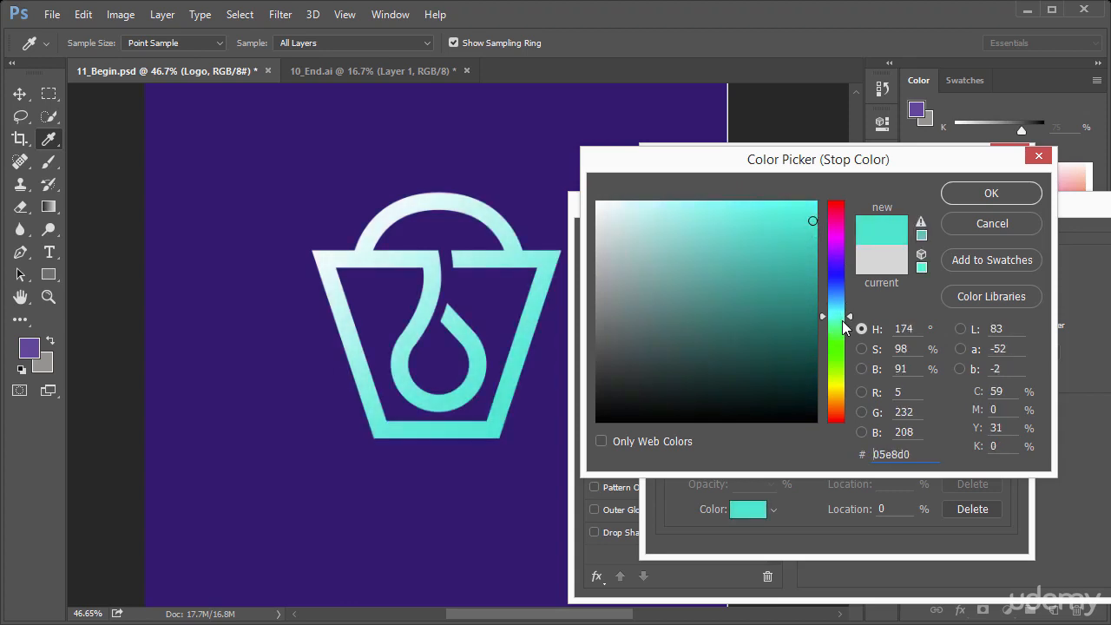
left_click_drag(842, 320, 839, 323)
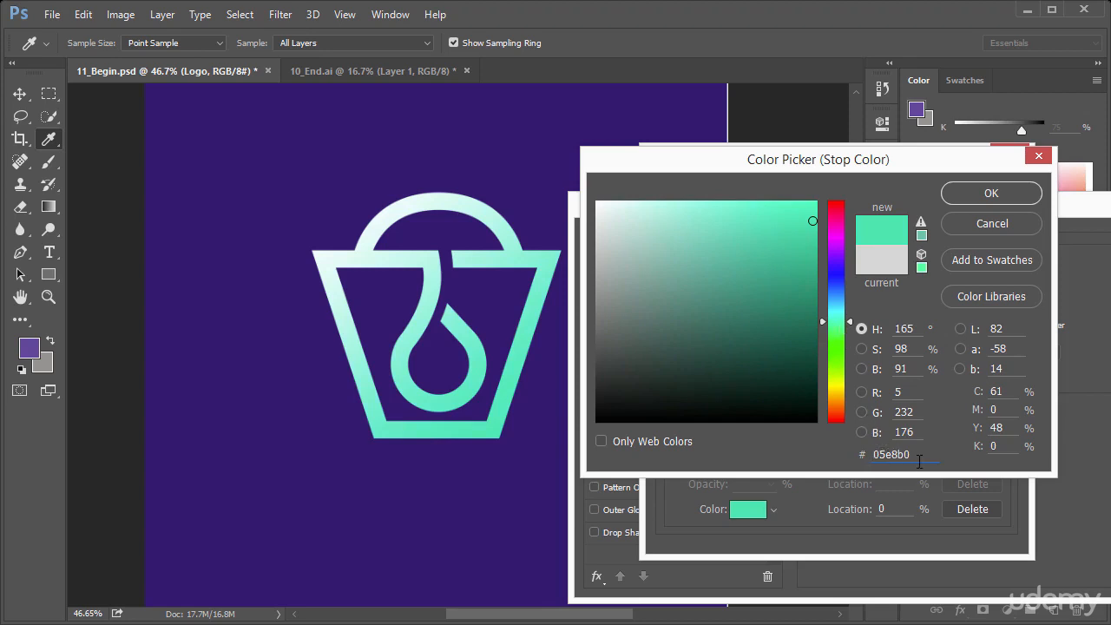
left_click(980, 184)
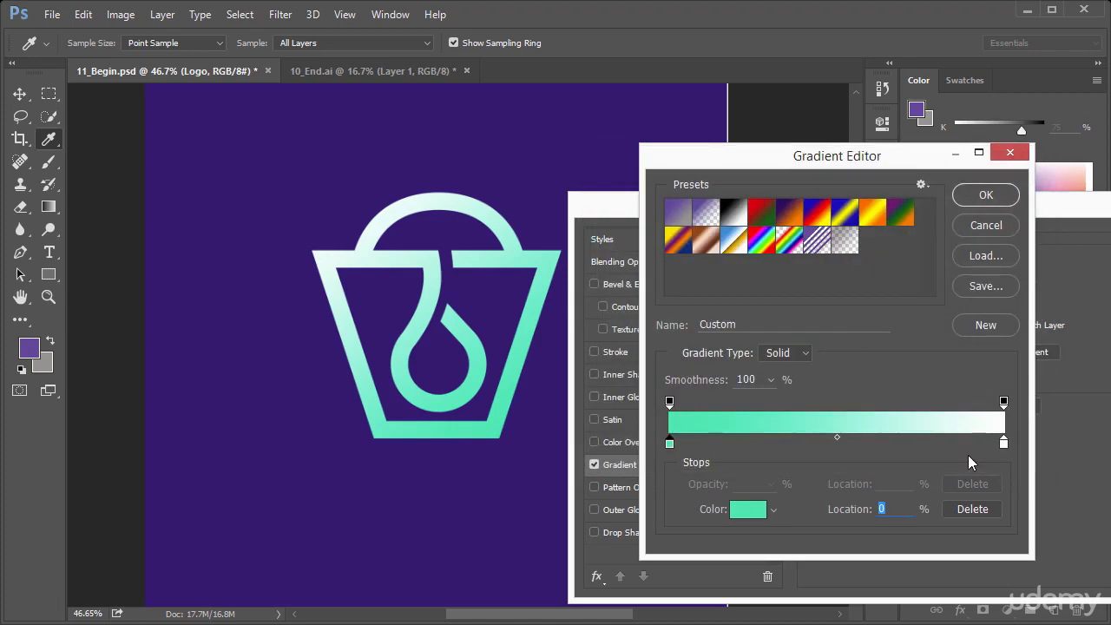
Set the gradient's 100% color stop to magenta ce05f2 and apply the Gradient Overlay to the Logo layer.
double_click(1005, 444)
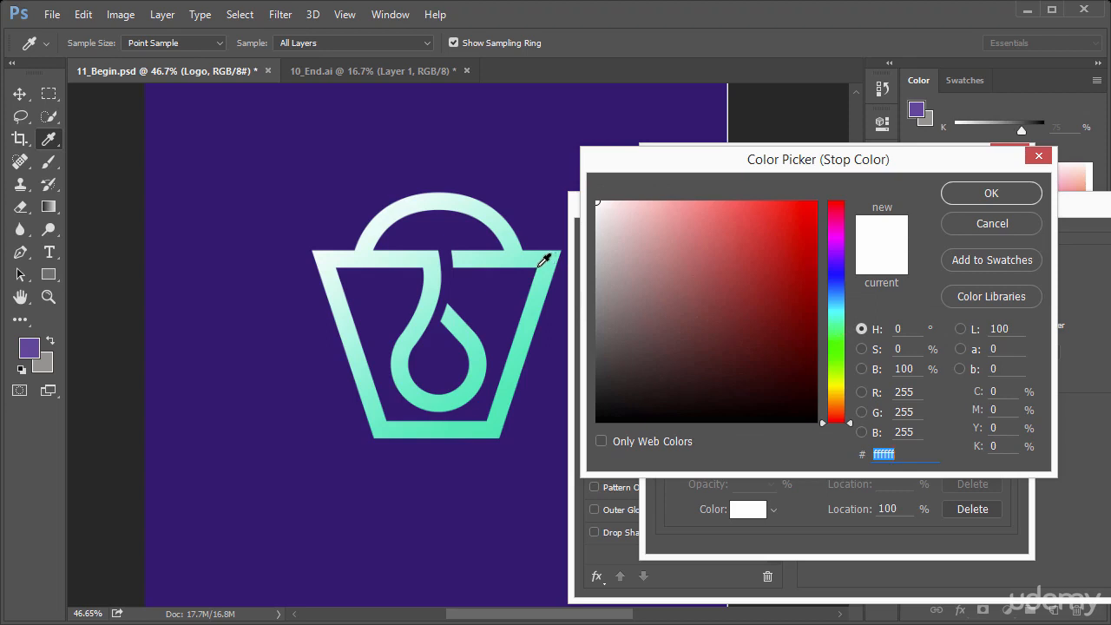
type("000000")
left_click(555, 357)
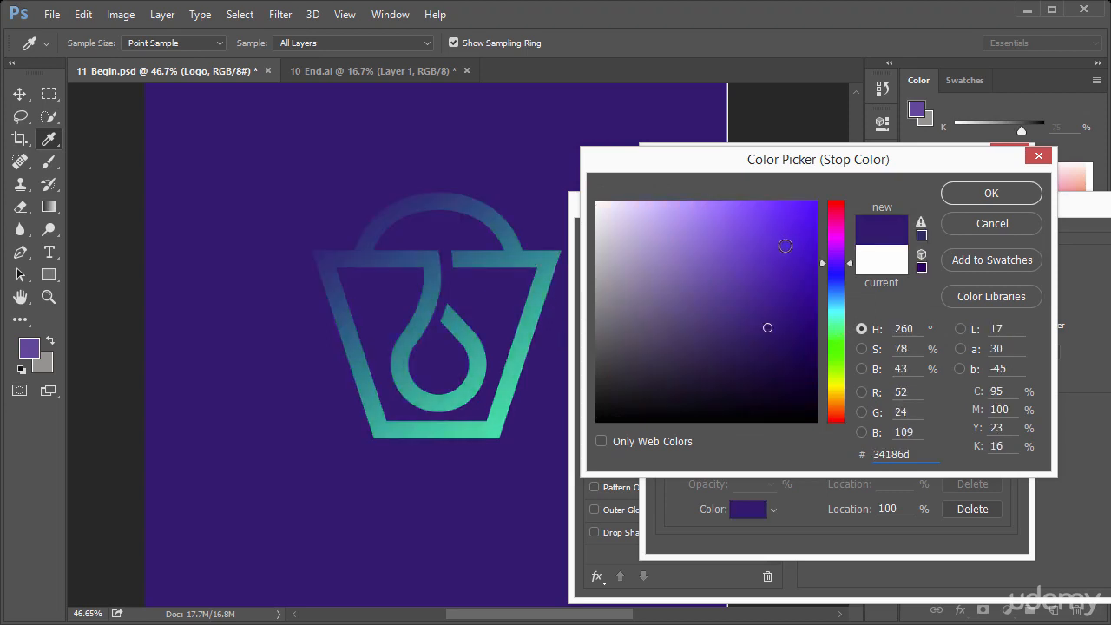
left_click(840, 311)
left_click_drag(796, 256, 813, 212)
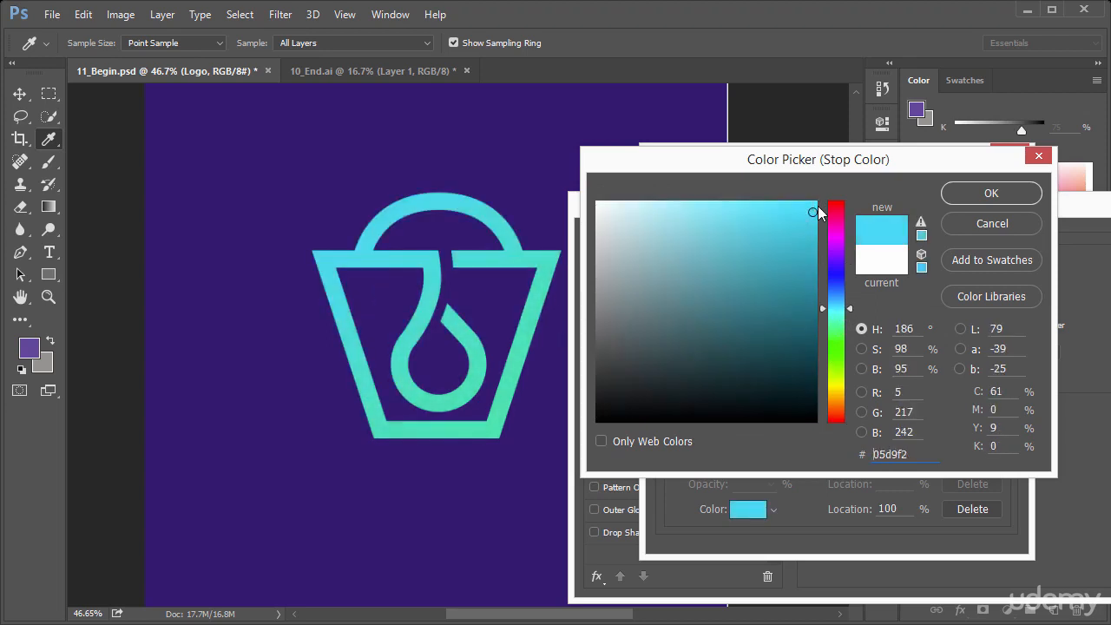
left_click_drag(838, 290, 846, 253)
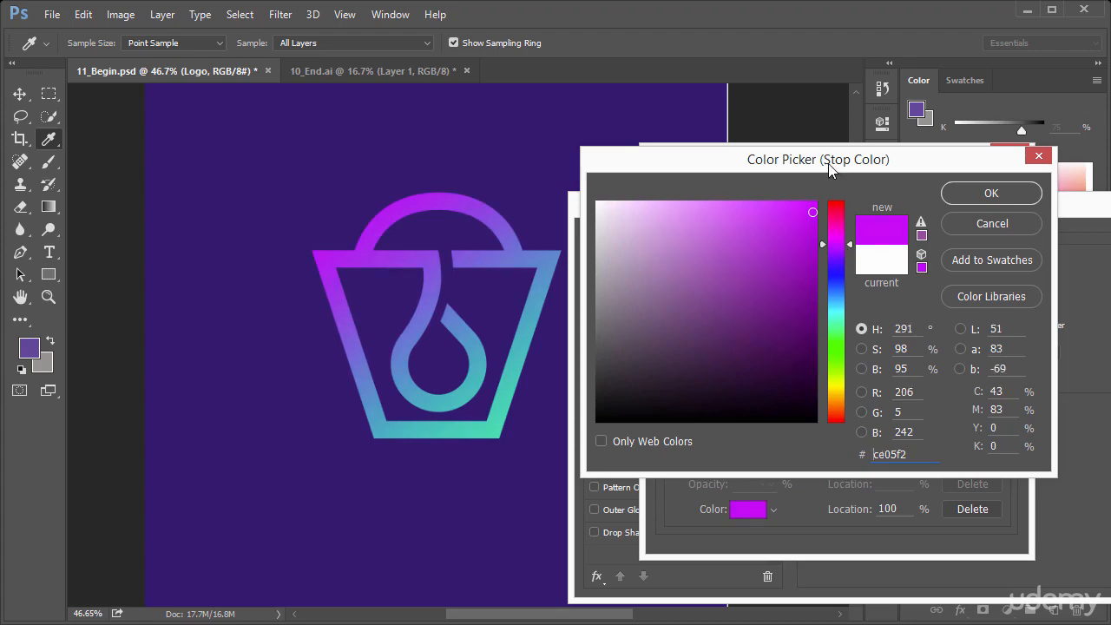
left_click(956, 198)
left_click(986, 194)
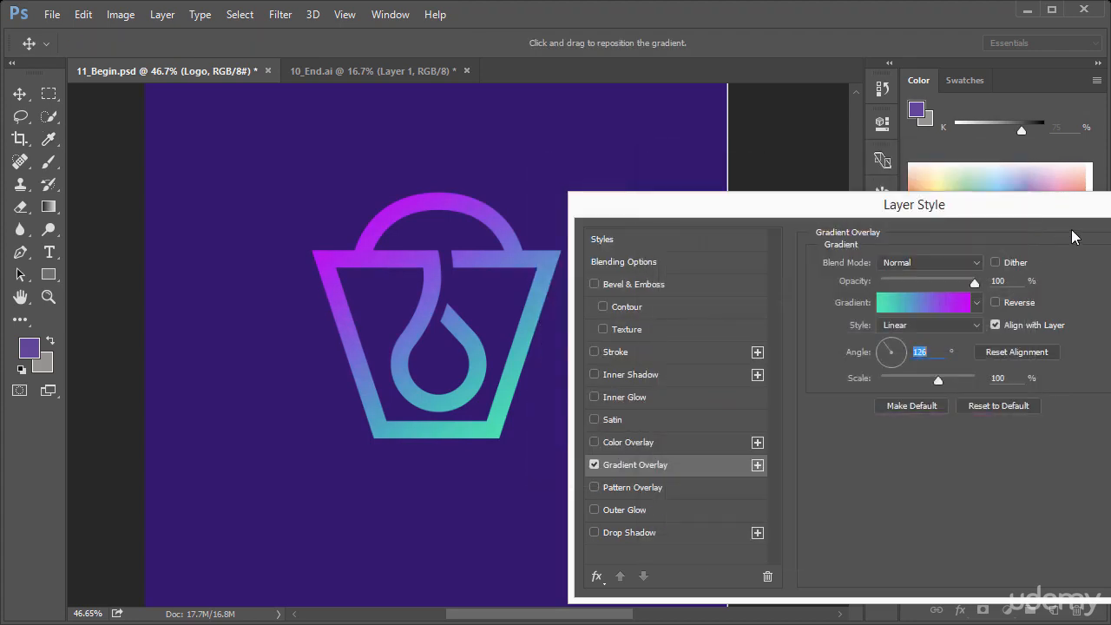
key("Return")
key("ctrl+1")
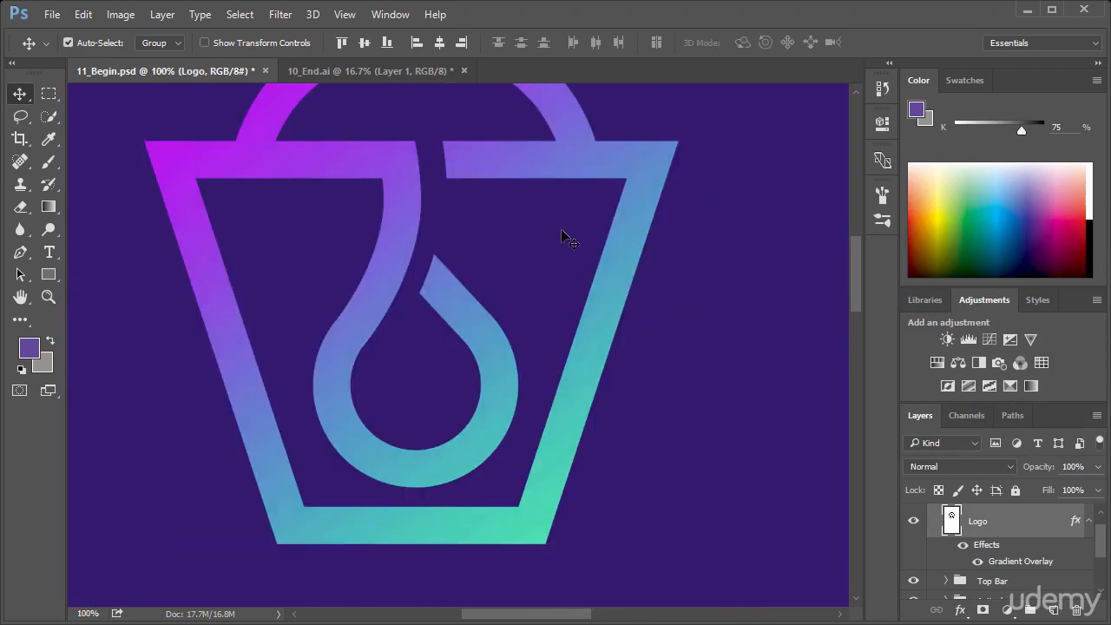
scroll(563, 231, "down", 17)
scroll(562, 229, "up", 1)
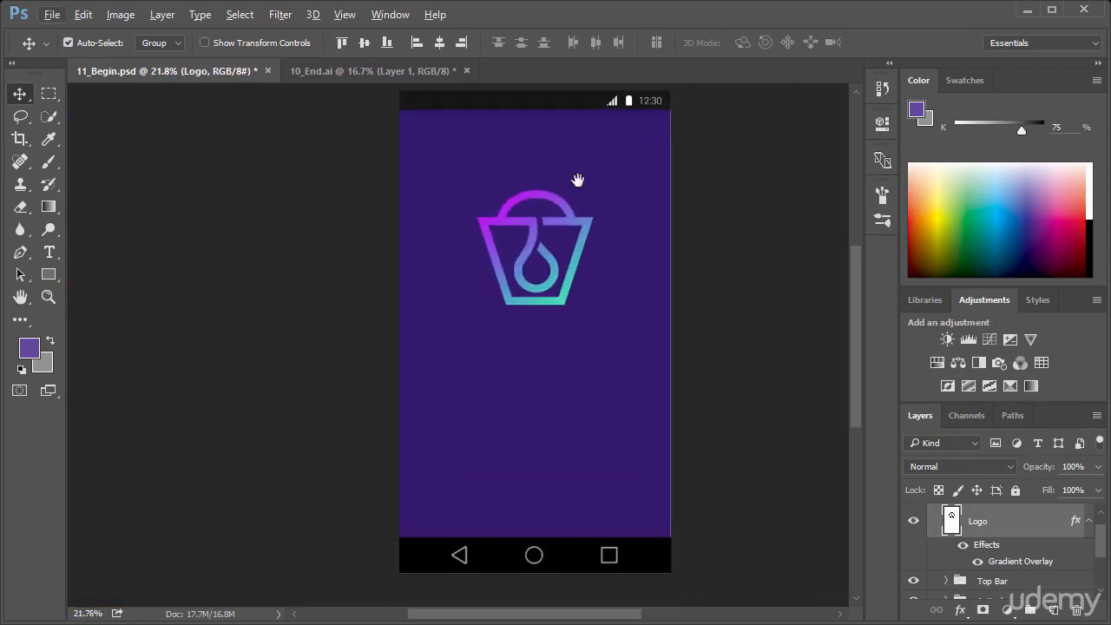
left_click_drag(579, 180, 474, 207)
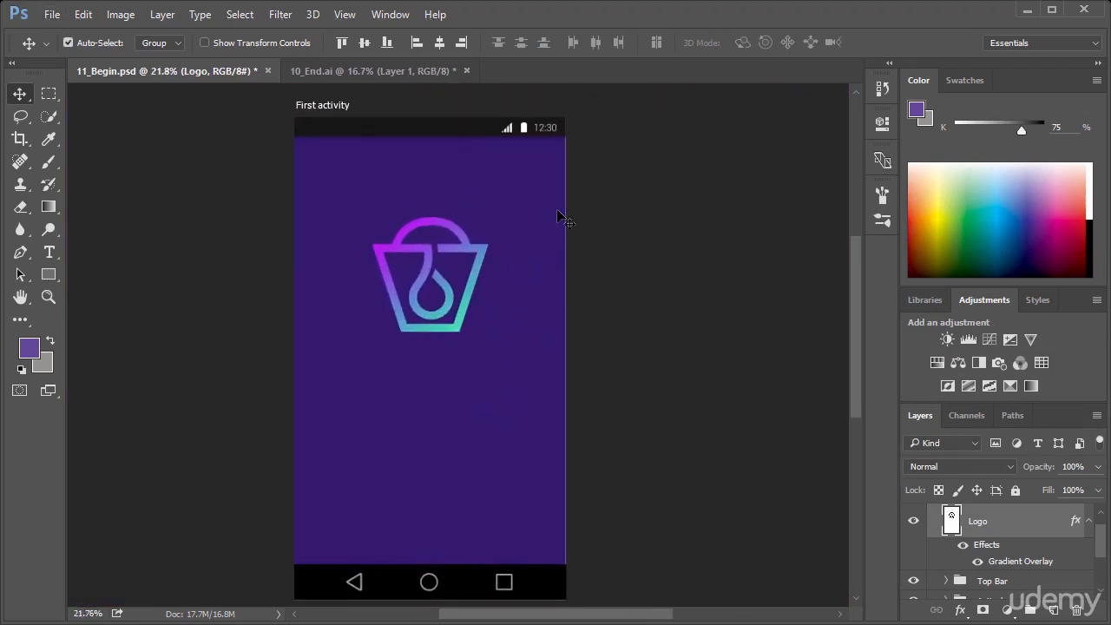